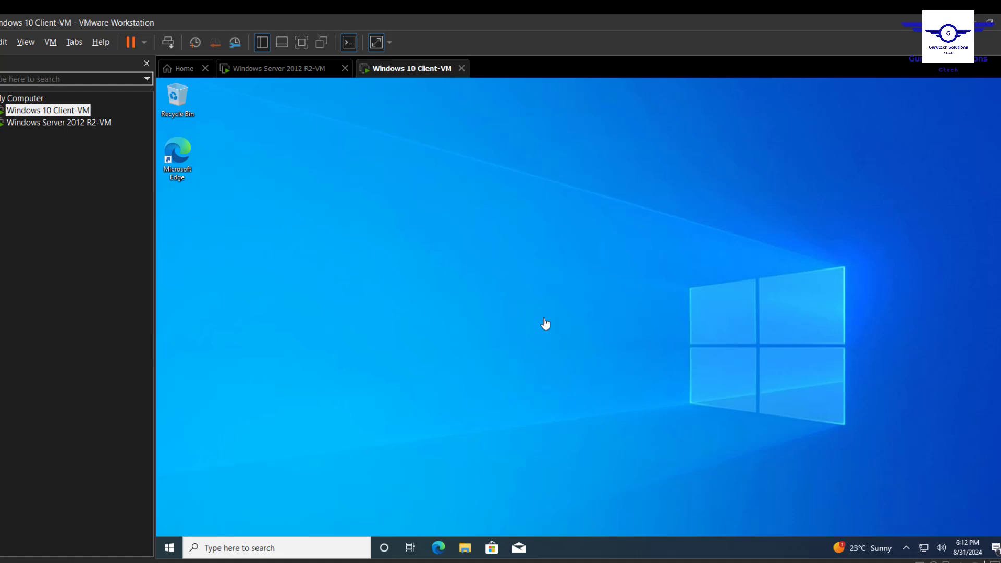
Settle on the Windows Server 2012 R2 VM and open Server Manager's Tools list.
{"action": "left_click", "coordinate": [281, 72]}
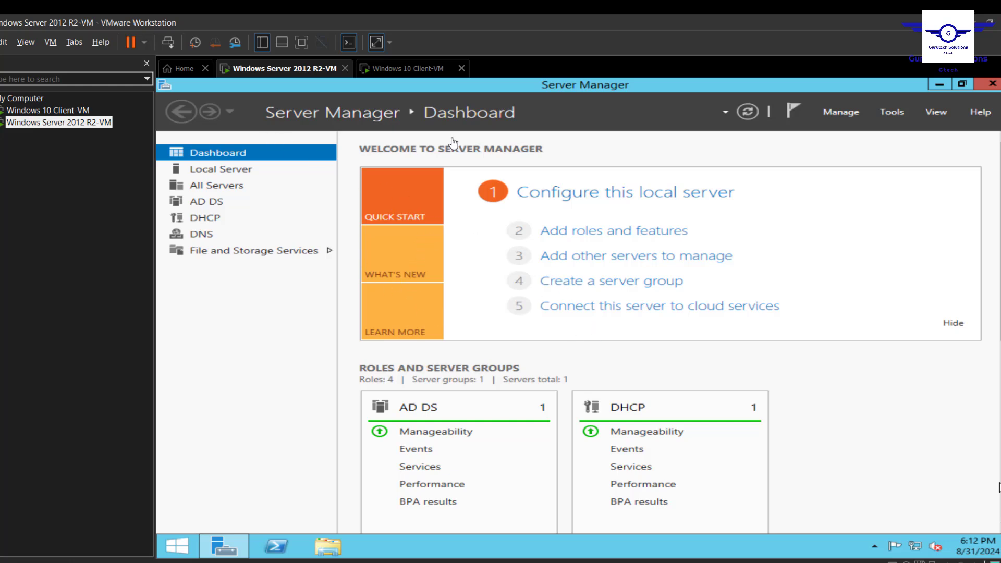
{"action": "left_click", "coordinate": [398, 71]}
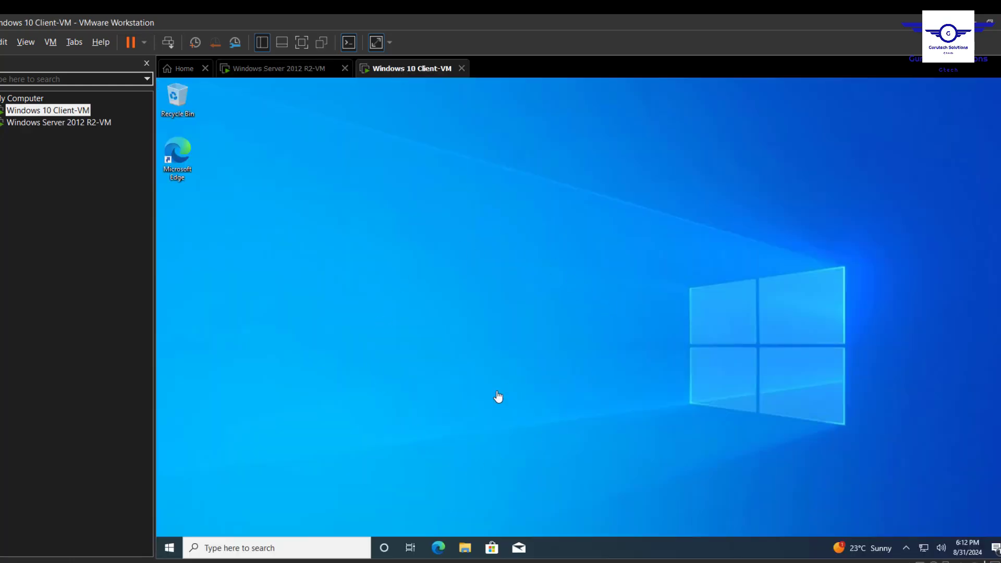
{"action": "left_click", "coordinate": [280, 76]}
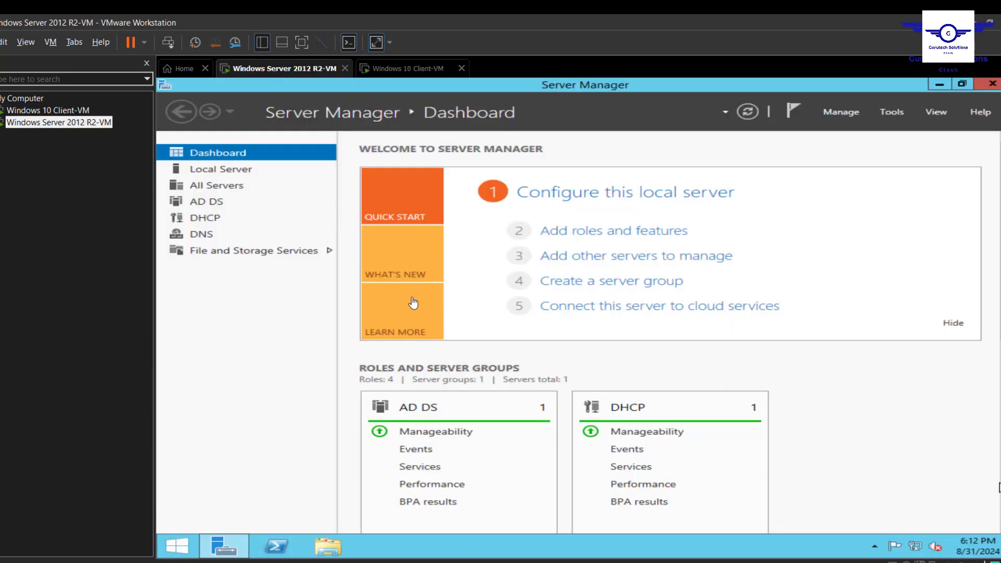
{"action": "left_click", "coordinate": [891, 113]}
Launch Active Directory Users and Computers on the server, then return to the Windows 10 client.
{"action": "left_click", "coordinate": [862, 183]}
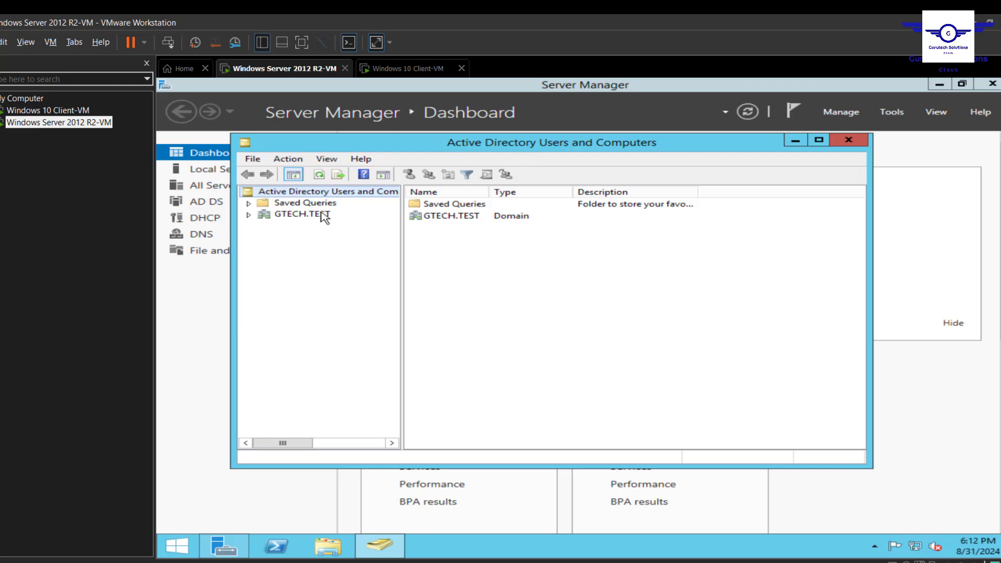
{"action": "left_click", "coordinate": [405, 72]}
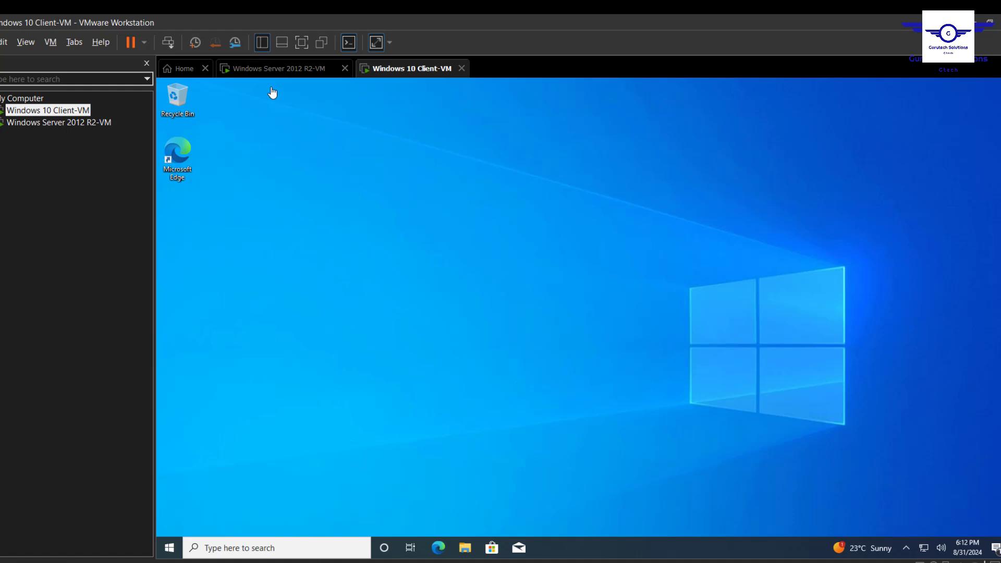
{"action": "left_click", "coordinate": [282, 74]}
{"action": "left_click", "coordinate": [388, 77]}
Open Windows PowerShell on the Windows 10 client by searching 'powershell'.
{"action": "left_click", "coordinate": [305, 546]}
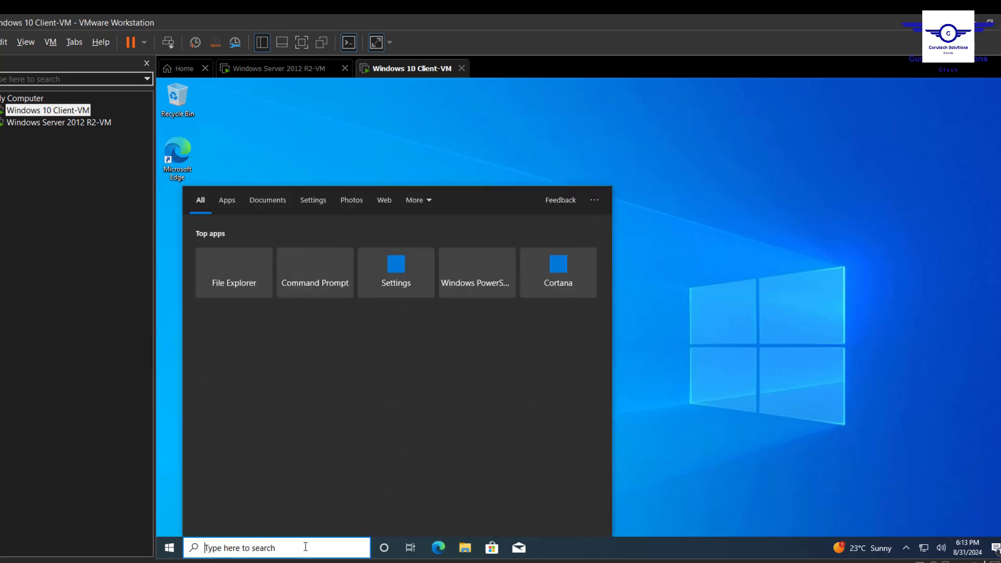
{"action": "type", "text": "powersh"}
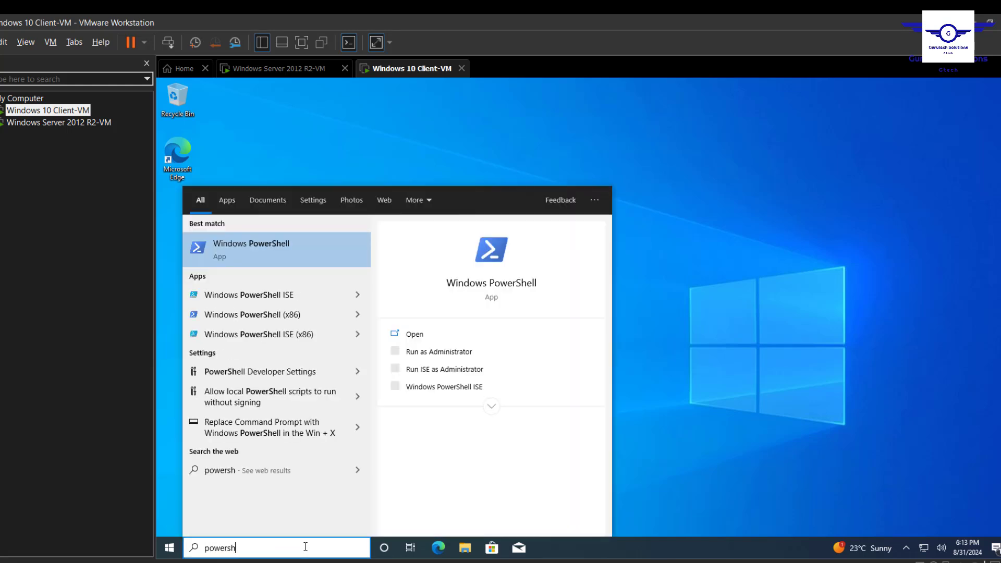
{"action": "type", "text": "ell"}
{"action": "key", "text": "Return"}
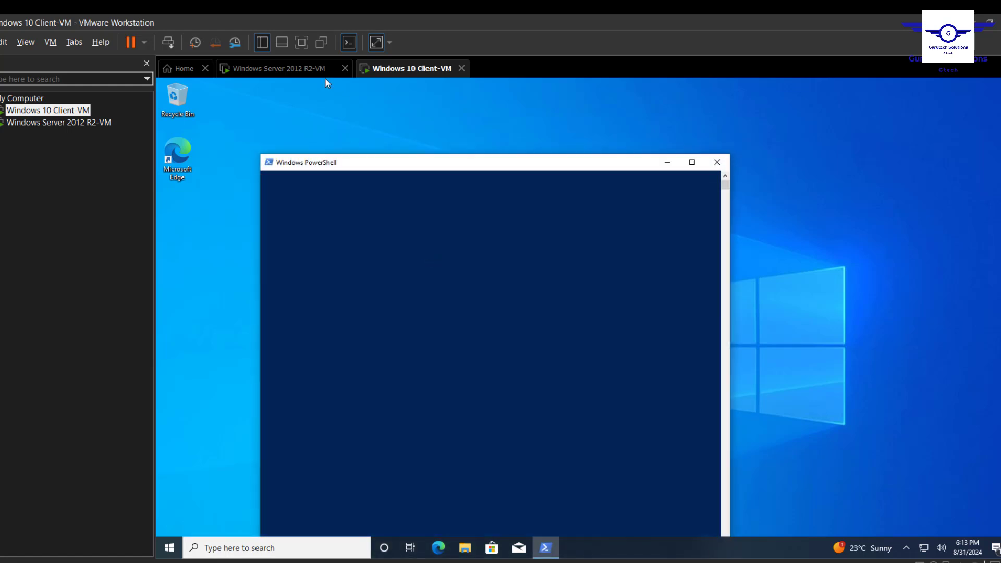
Run ipconfig /all in the server's PowerShell, showing IPv4 192.168.88.128, then return to the client.
{"action": "left_click", "coordinate": [289, 70]}
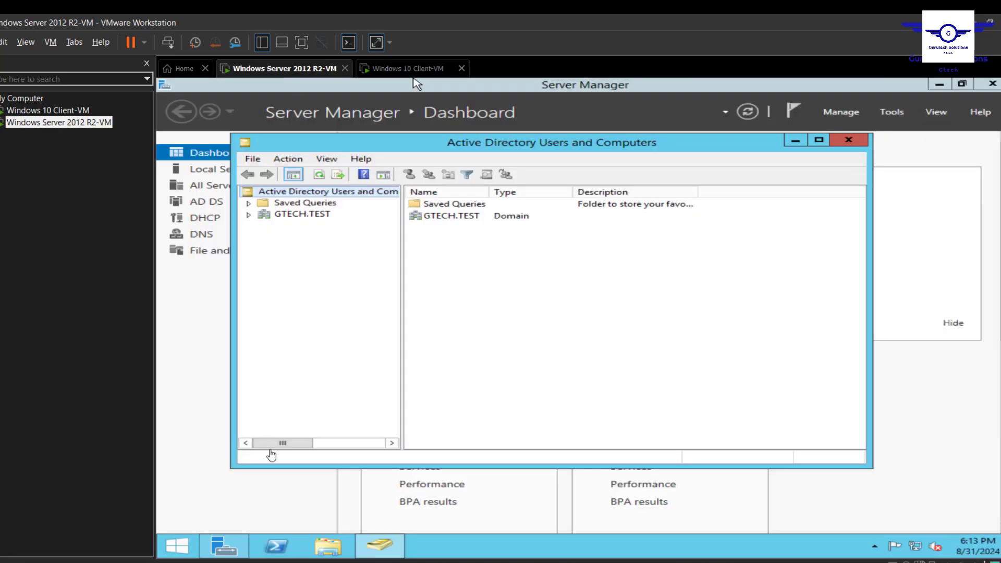
{"action": "left_click", "coordinate": [276, 548]}
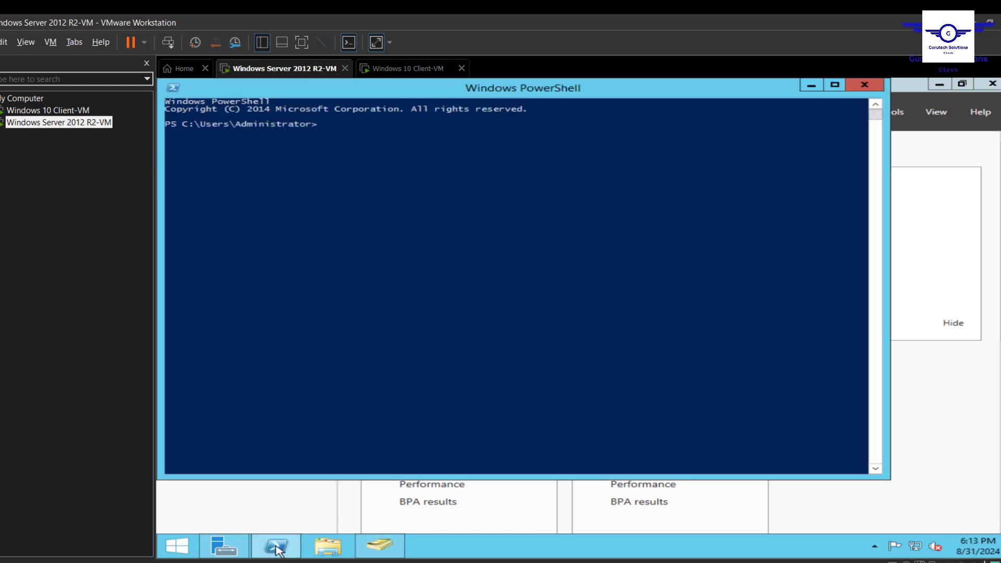
{"action": "left_click", "coordinate": [387, 137]}
{"action": "type", "text": "ipconfig /all"}
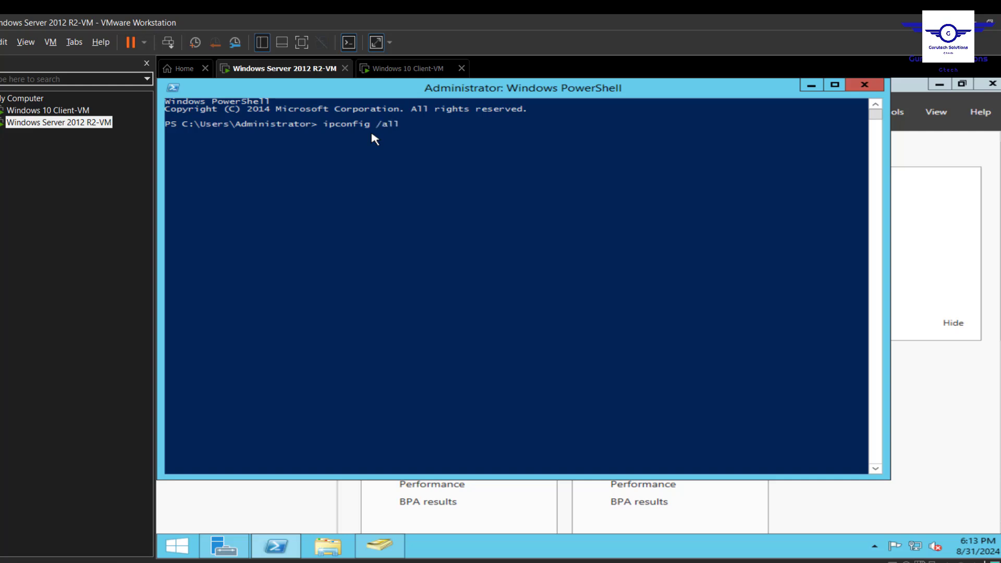
{"action": "key", "text": "Return"}
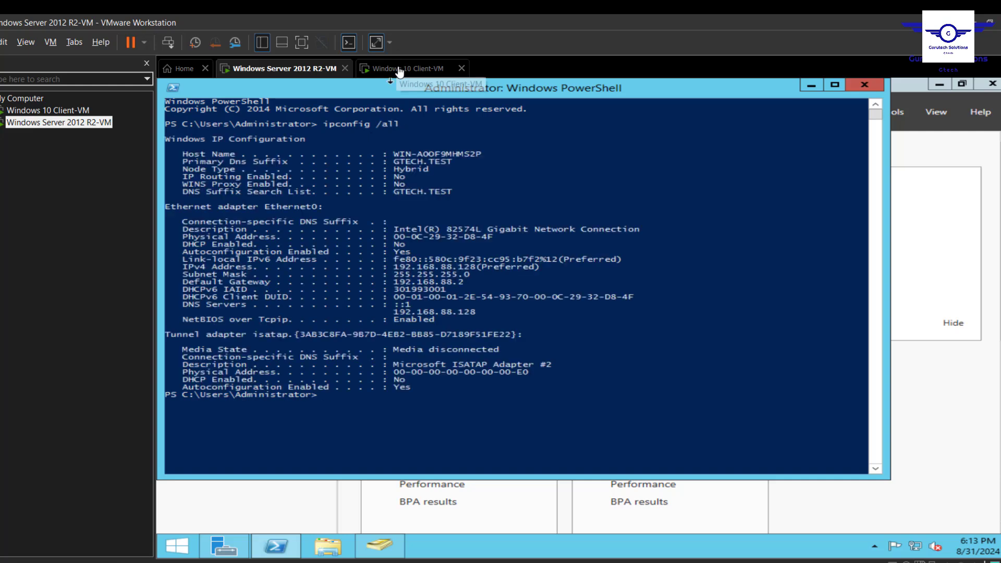
{"action": "left_click", "coordinate": [399, 70]}
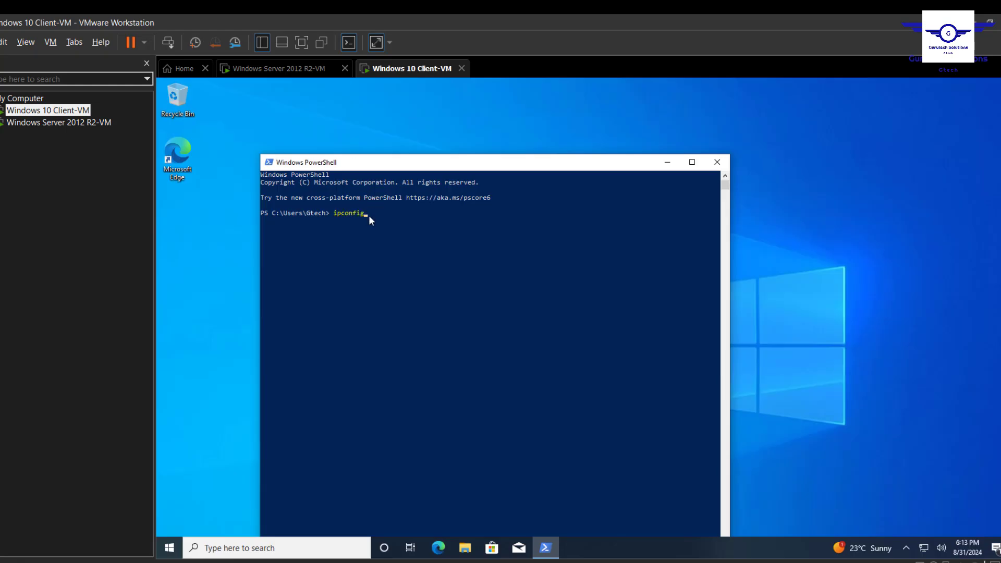
Run ipconfig /all on the client (192.168.88.129), then ping 192.168.88.129 from the server, which times out.
{"action": "key", "text": "Return"}
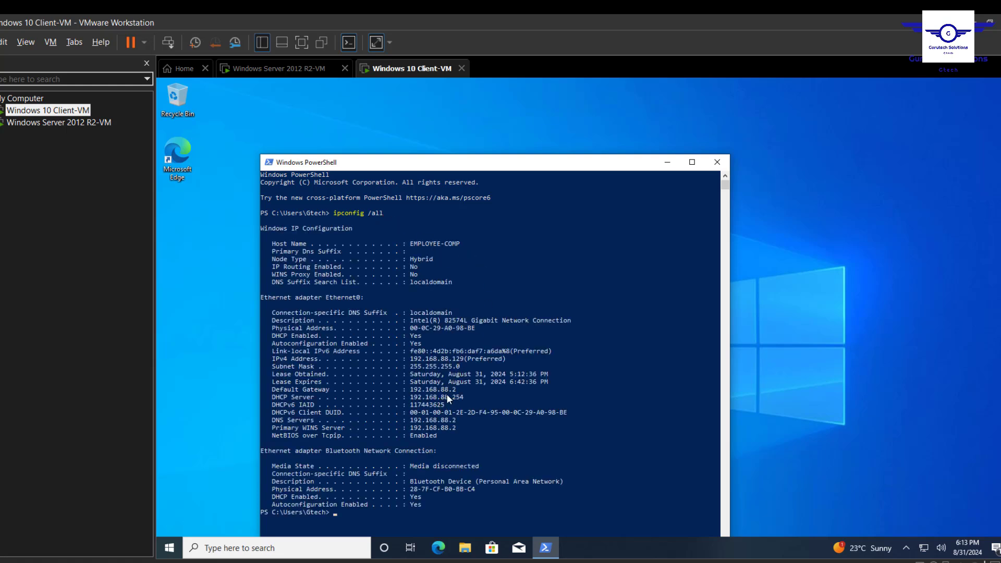
{"action": "double_click", "coordinate": [449, 358]}
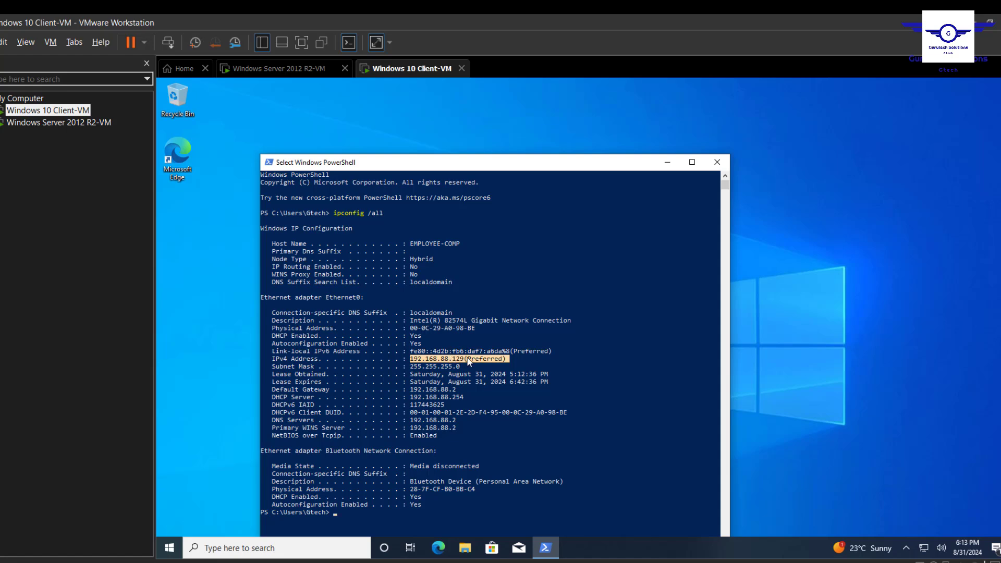
{"action": "left_click", "coordinate": [278, 70]}
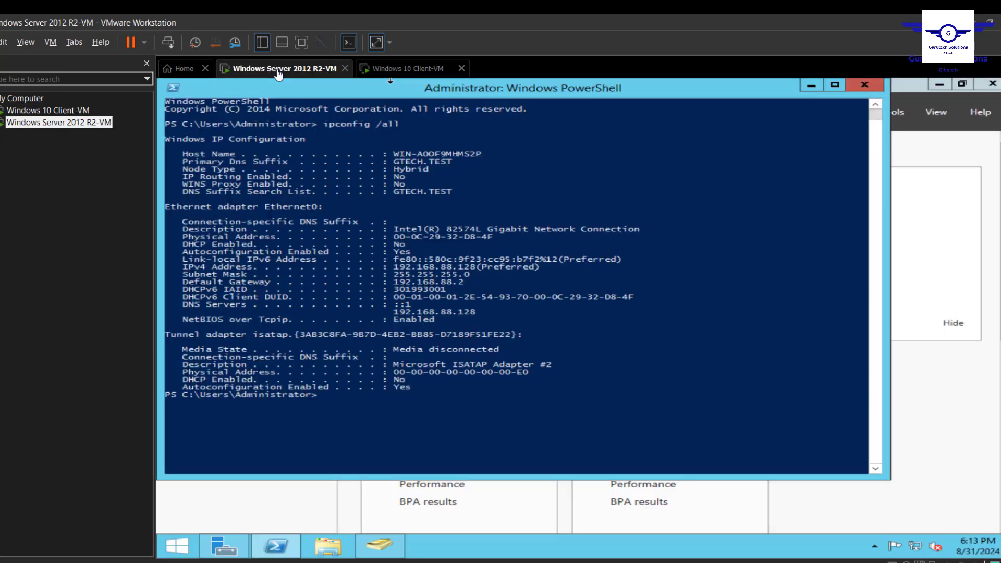
{"action": "left_click", "coordinate": [454, 266]}
{"action": "double_click", "coordinate": [454, 267]}
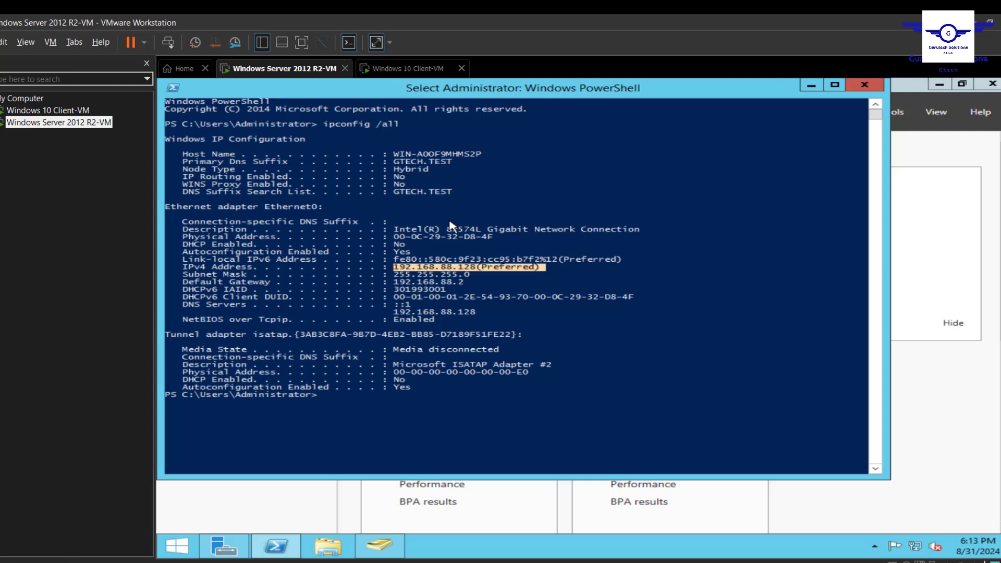
{"action": "key", "text": "Return"}
{"action": "key", "text": "Return"}
{"action": "key", "text": "Return"}
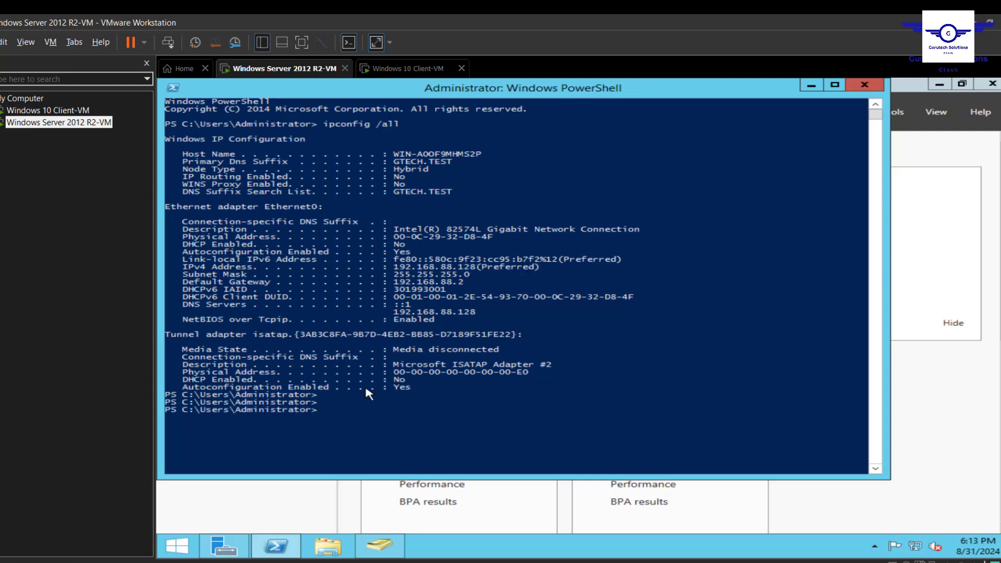
{"action": "type", "text": "ping 192.168.88.129"}
{"action": "key", "text": "Return"}
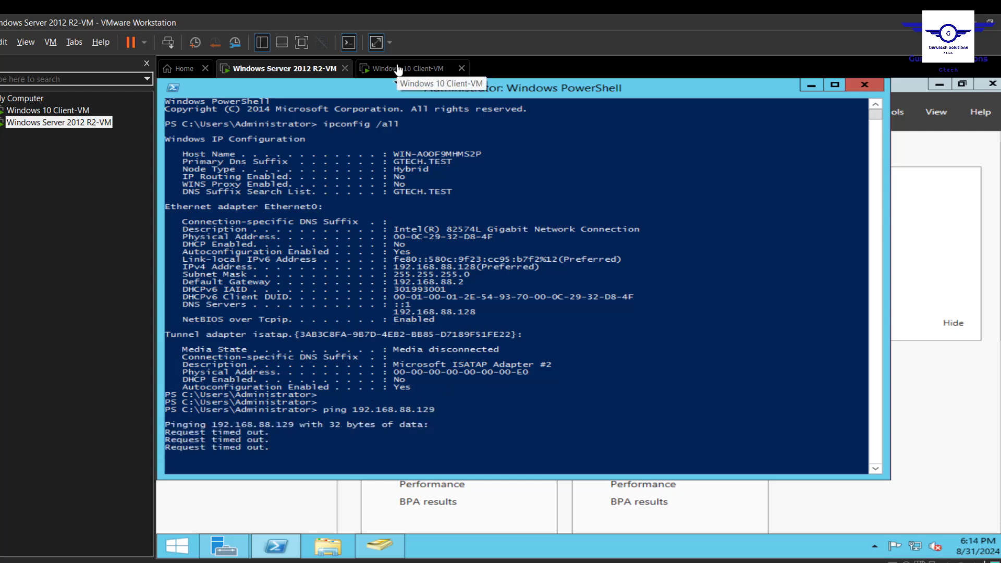
From the client, ping the server at 192.168.88.128, getting 4 replies with 0% loss.
{"action": "left_click", "coordinate": [398, 70]}
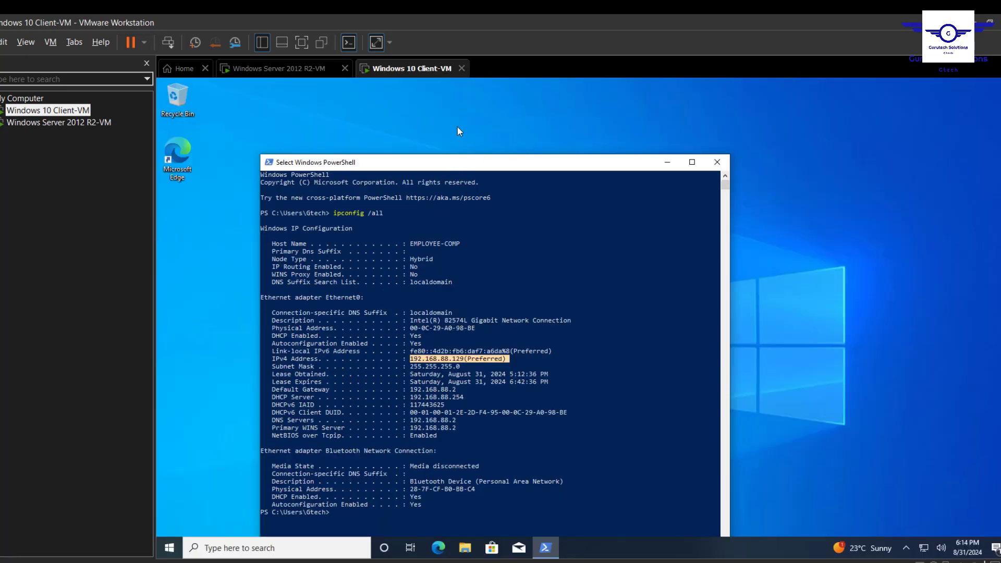
{"action": "left_click_drag", "start_coordinate": [425, 173], "coordinate": [443, 109]}
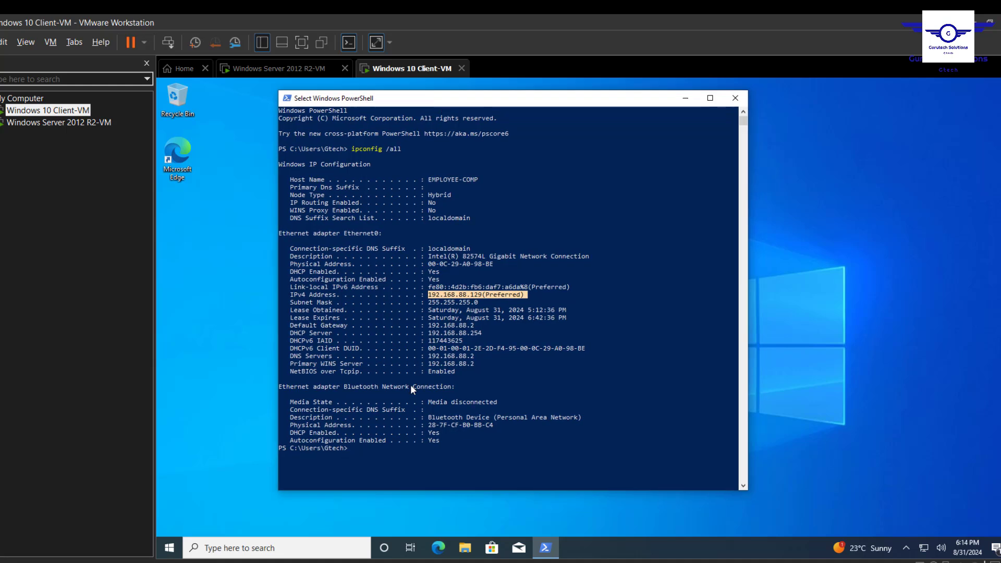
{"action": "type", "text": "ping 1"}
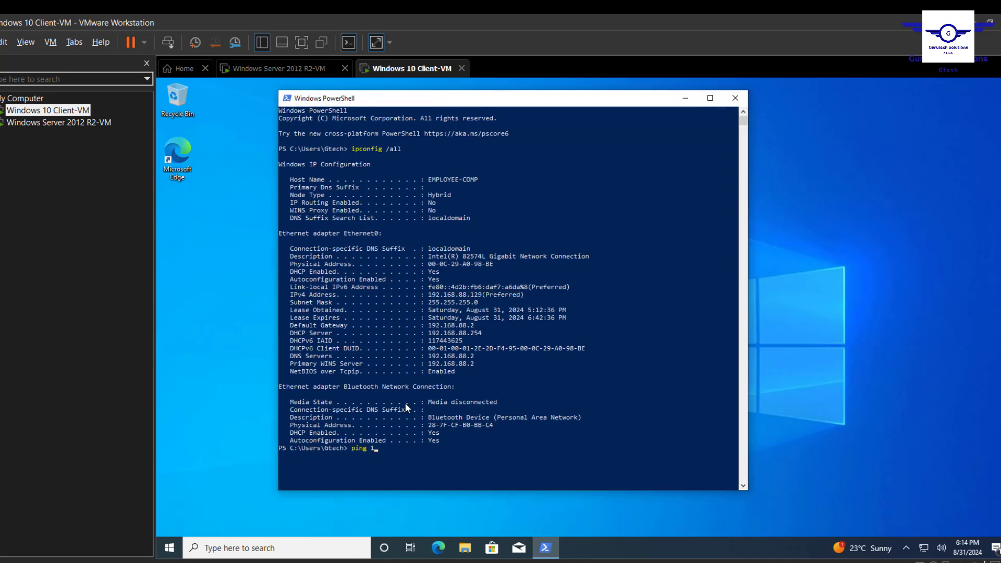
{"action": "type", "text": "92.168.88.128"}
{"action": "key", "text": "Return"}
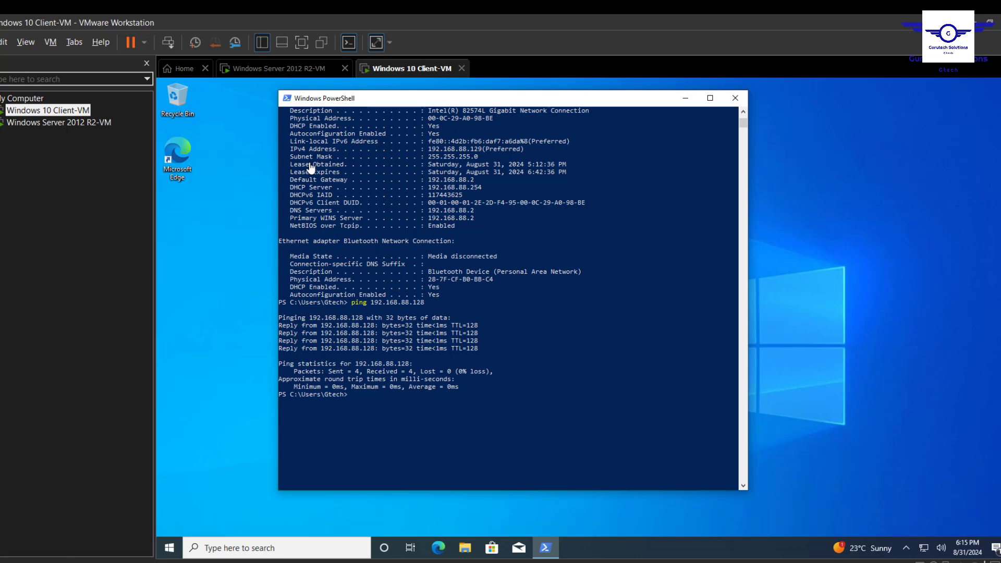
Confirm the server's ping to the client lost all 4 packets, then return to the client.
{"action": "left_click", "coordinate": [295, 70]}
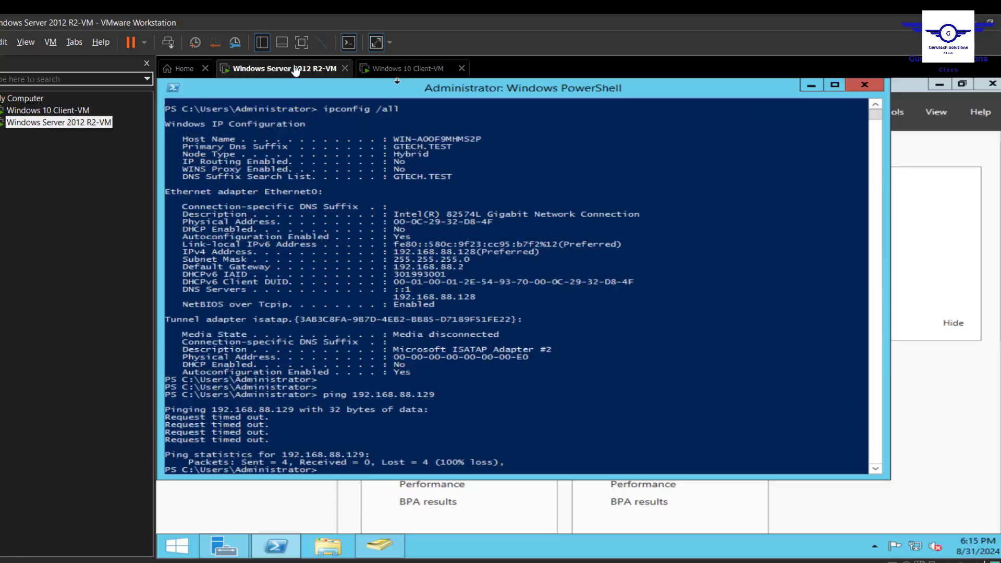
{"action": "key", "text": "Return"}
{"action": "key", "text": "Return"}
{"action": "key", "text": "Return"}
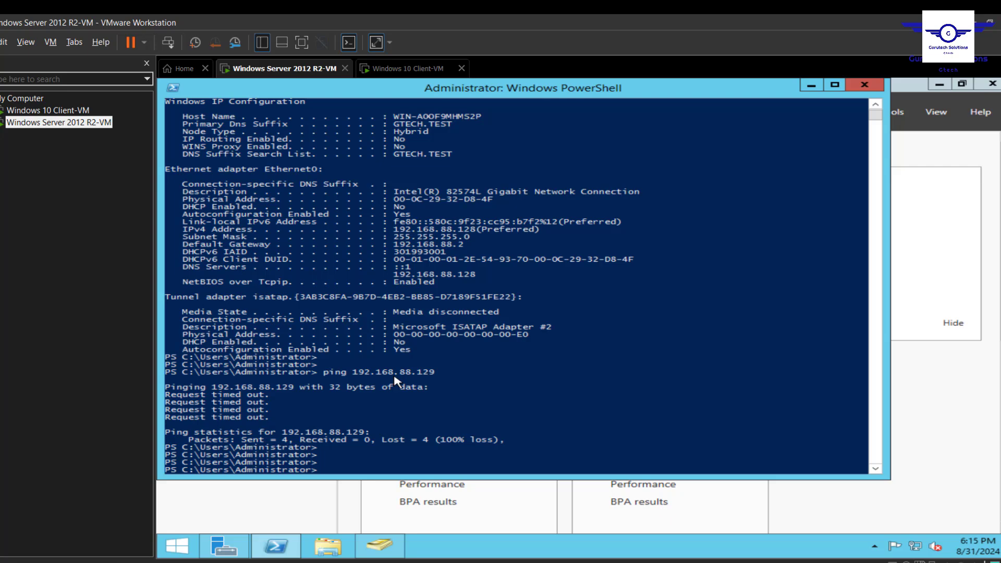
{"action": "left_click", "coordinate": [409, 73]}
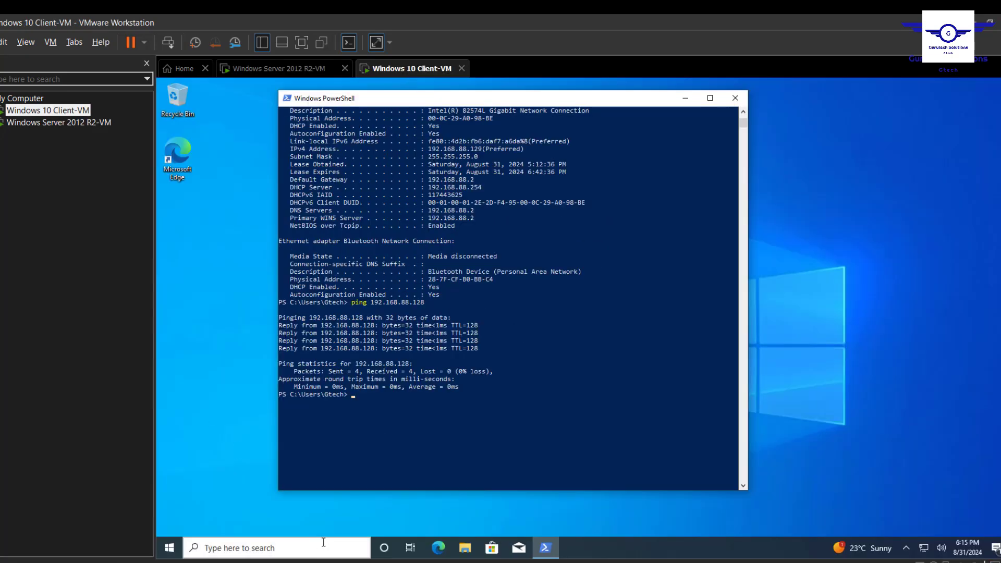
{"action": "left_click", "coordinate": [285, 544]}
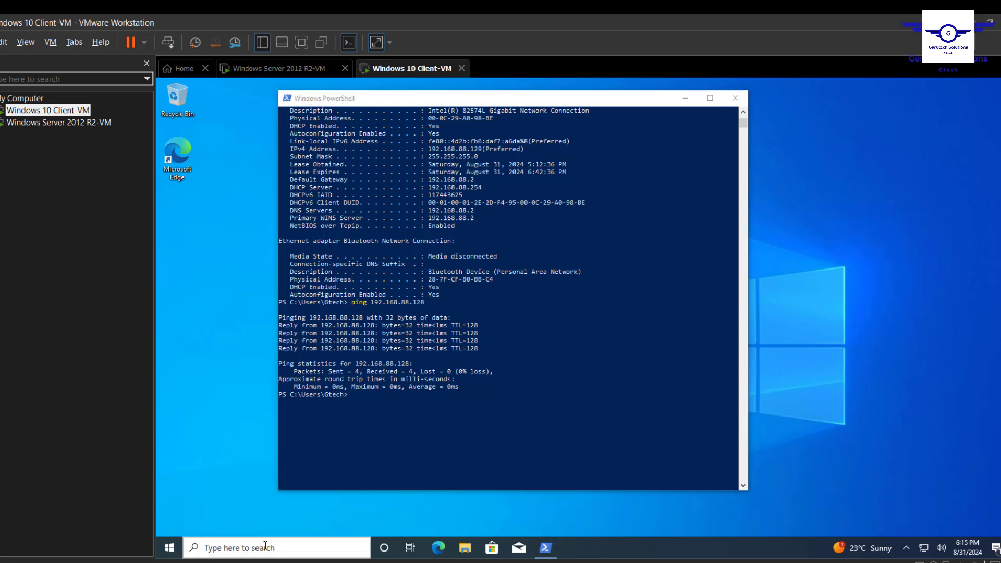
Open Windows Defender Firewall with Advanced Security on the client and start a new inbound rule.
{"action": "type", "text": "firew"}
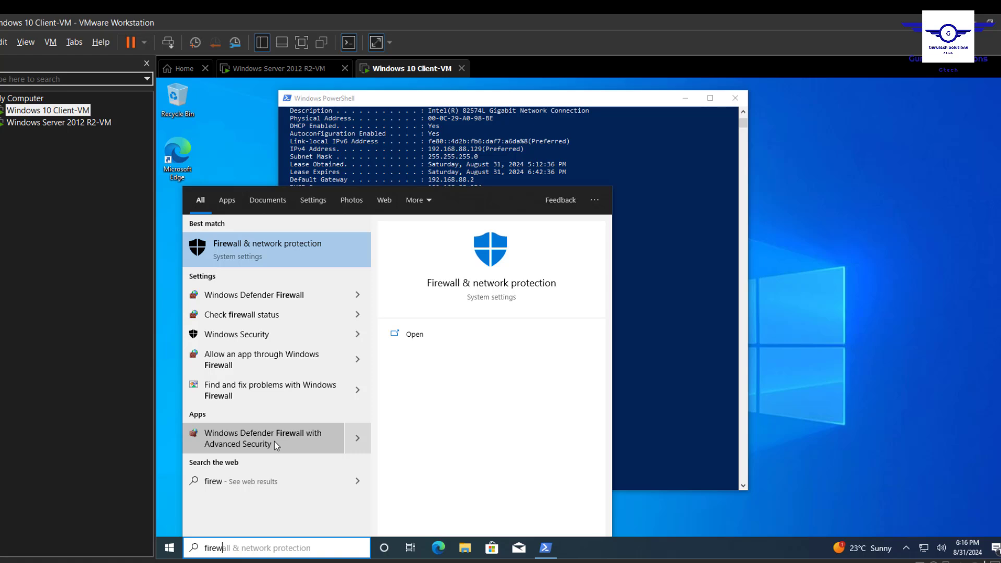
{"action": "left_click", "coordinate": [274, 441]}
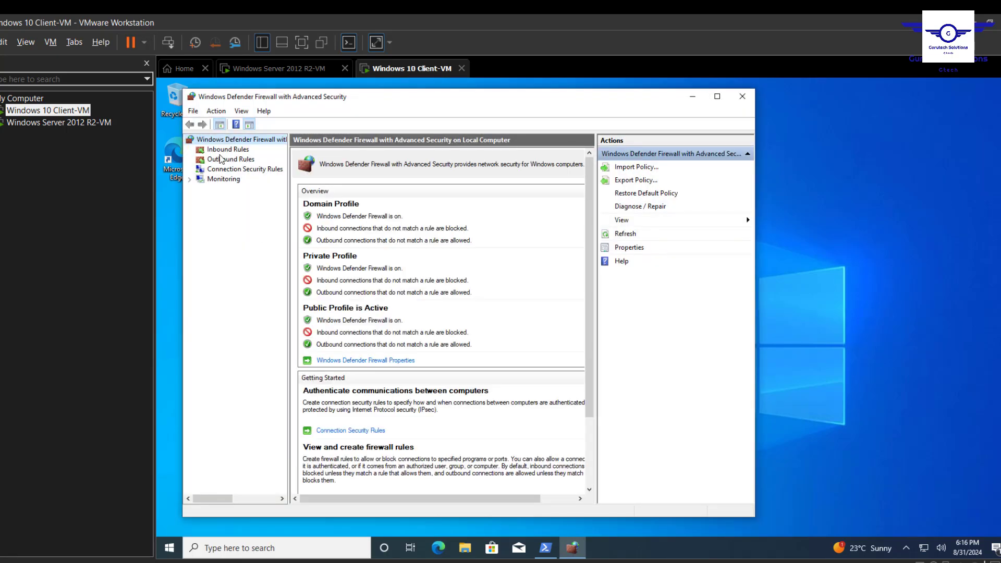
{"action": "left_click", "coordinate": [234, 149]}
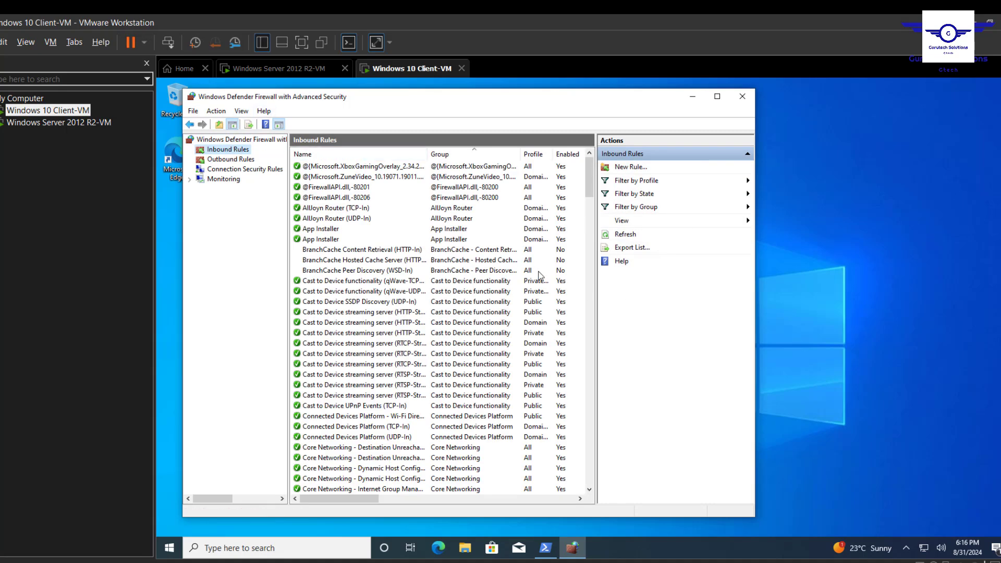
{"action": "scroll", "coordinate": [478, 353], "scroll_direction": "down", "scroll_amount": 12}
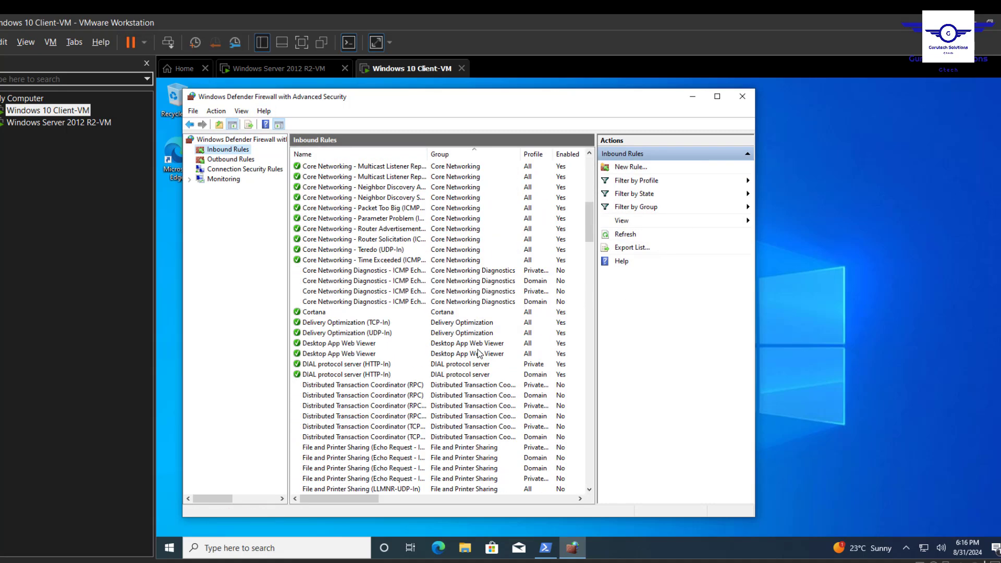
{"action": "left_click", "coordinate": [646, 170]}
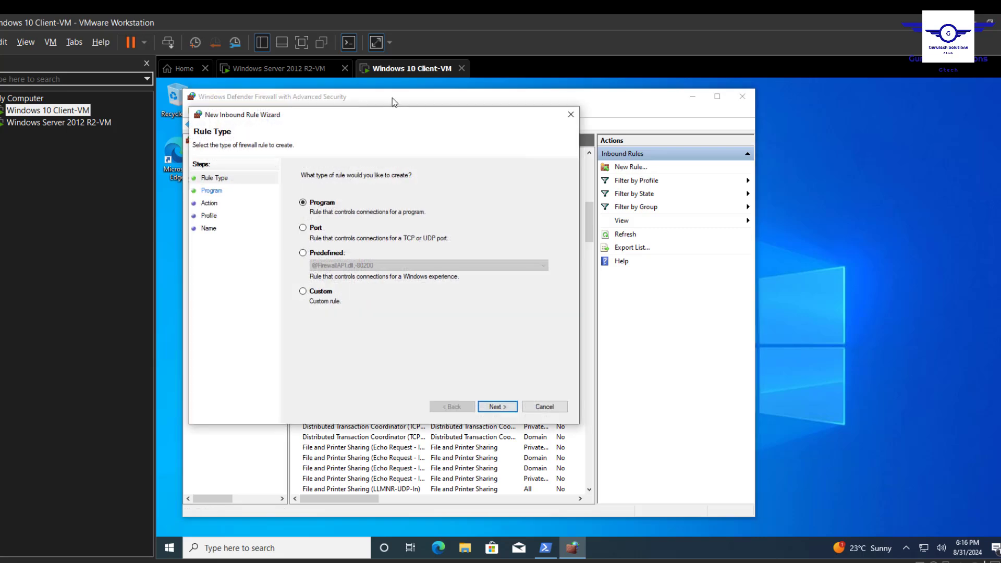
On the server, run a continuous ping 192.168.88.129 -t, which keeps timing out.
{"action": "left_click", "coordinate": [298, 73]}
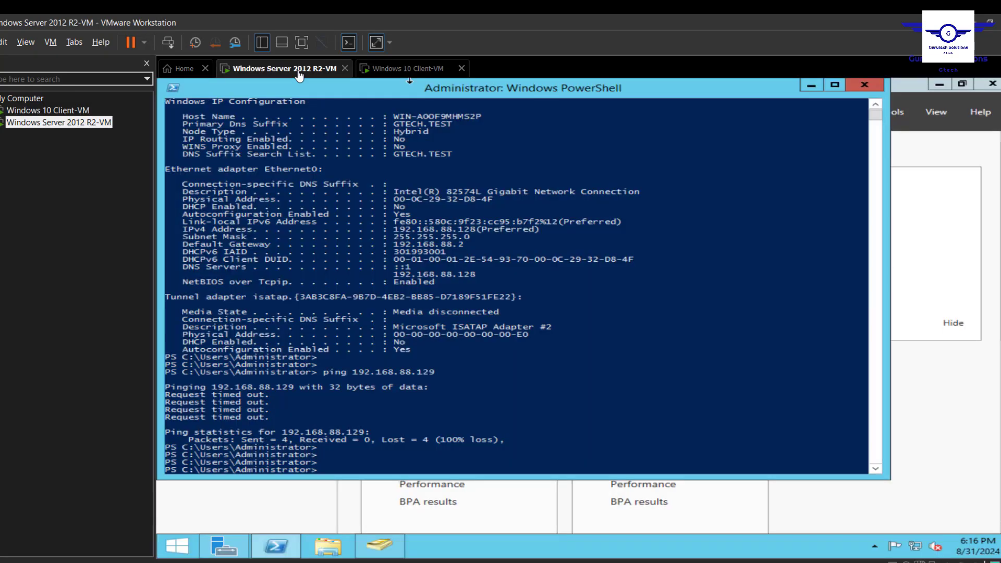
{"action": "key", "text": "Return"}
{"action": "key", "text": "Up"}
{"action": "left_click", "coordinate": [394, 373]}
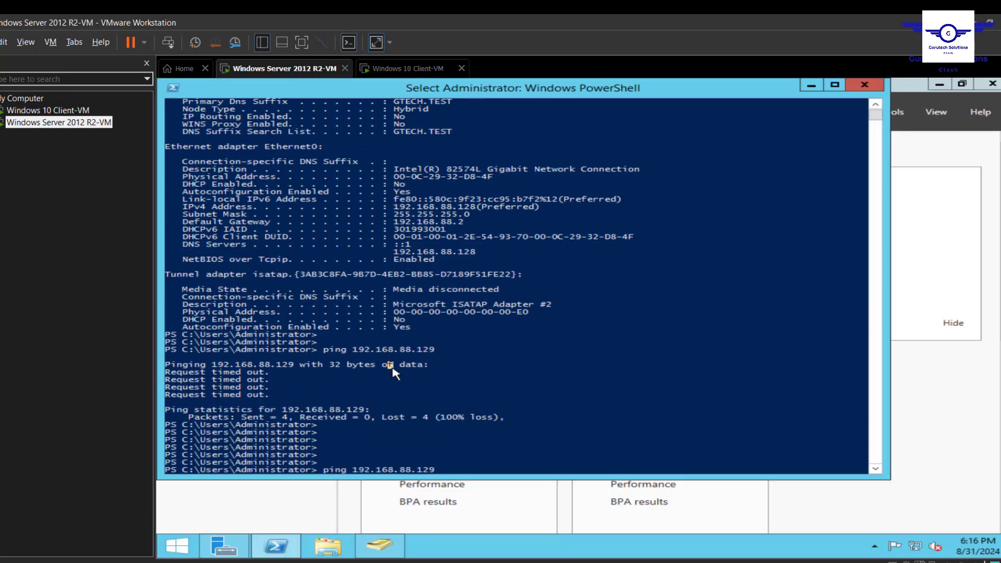
{"action": "type", "text": "-t"}
{"action": "key", "text": "Return"}
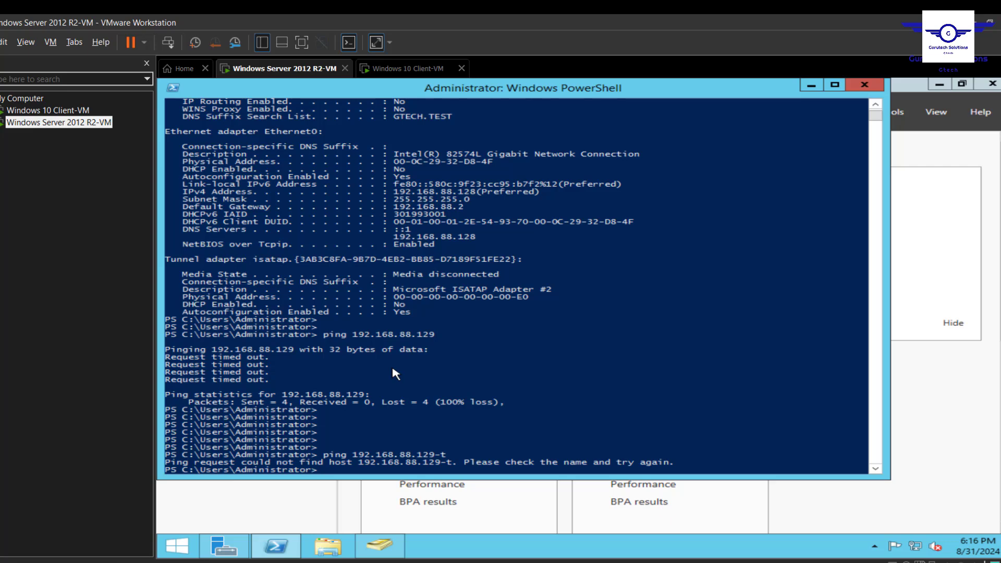
{"action": "key", "text": "Up"}
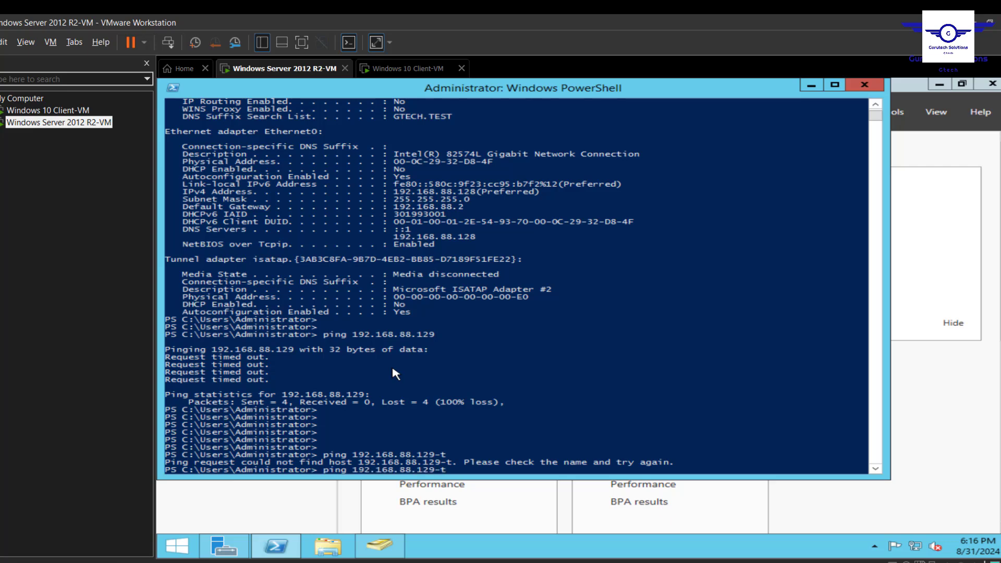
{"action": "key", "text": "Left"}
{"action": "key", "text": "Left"}
{"action": "key", "text": "Return"}
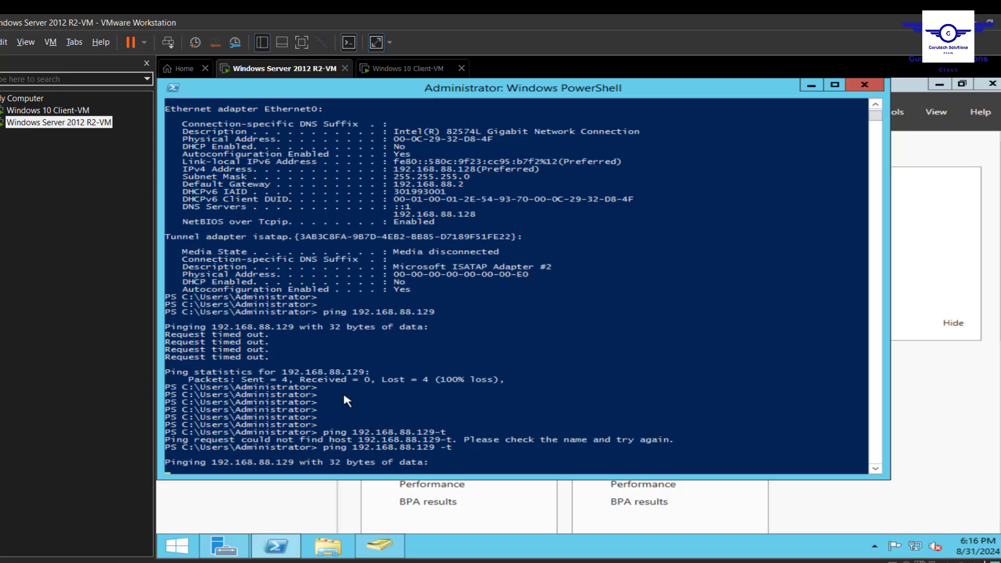
Create inbound rule 'ICMP' allowing all programs on Domain, Private and Public profiles.
{"action": "left_click", "coordinate": [412, 70]}
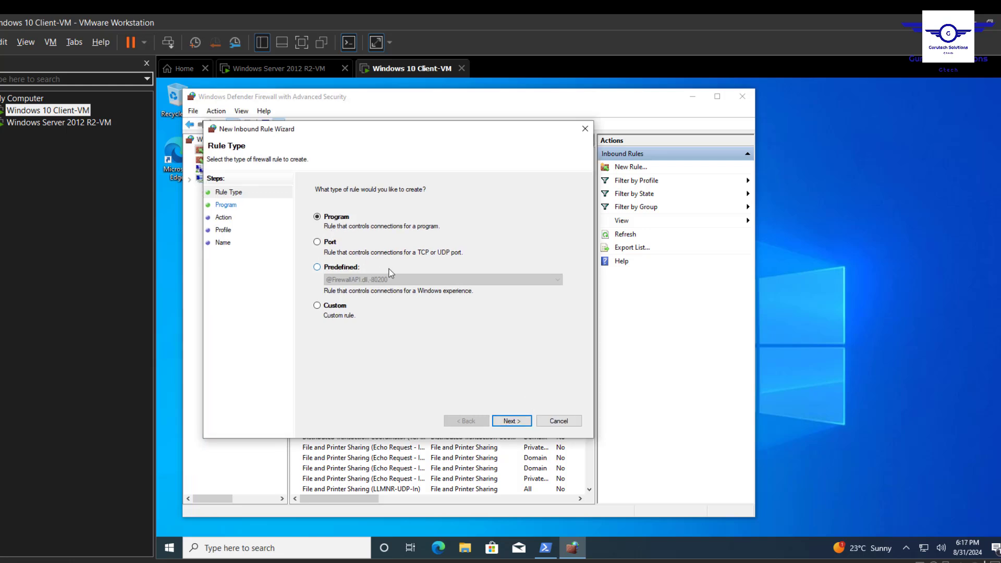
{"action": "left_click", "coordinate": [511, 420]}
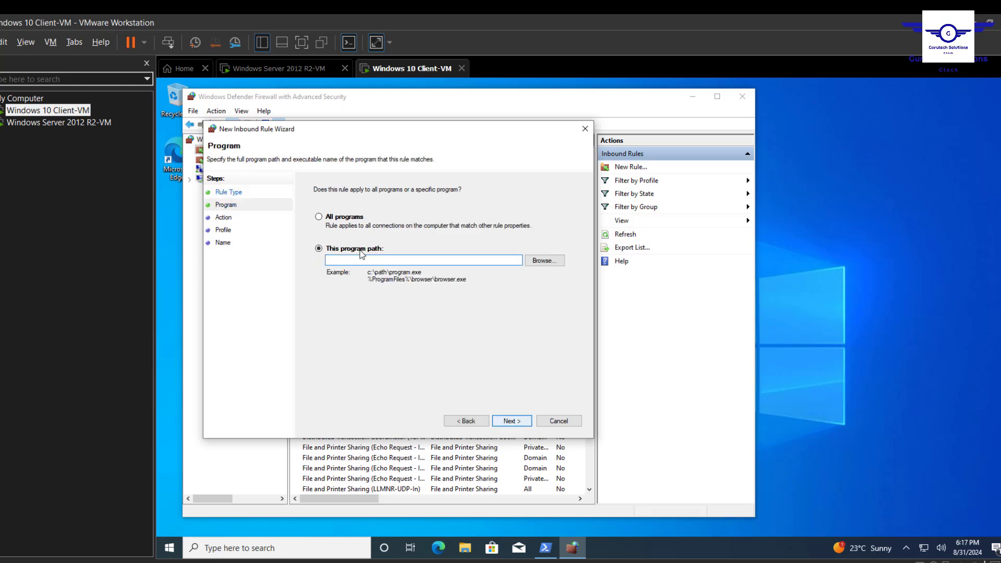
{"action": "left_click", "coordinate": [329, 217]}
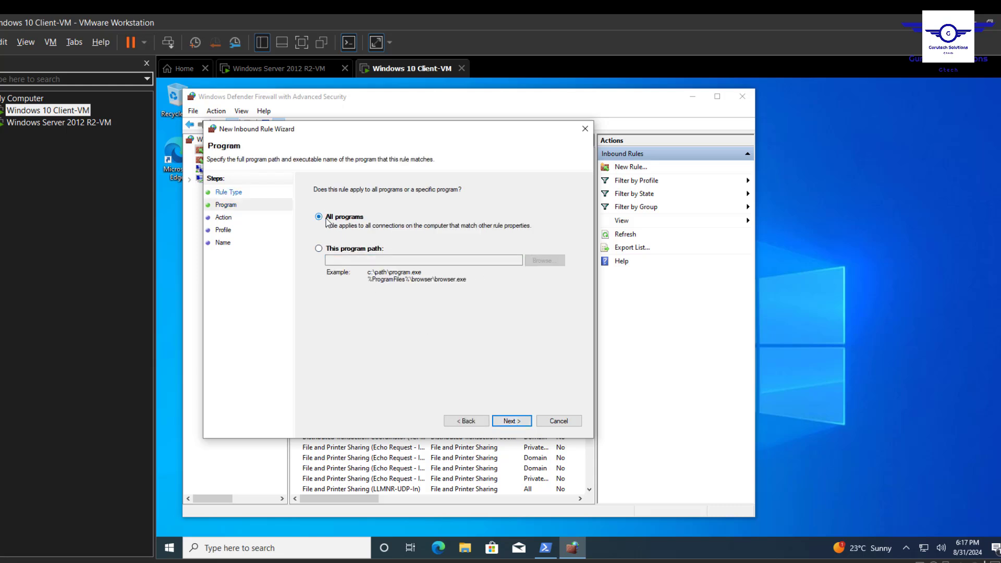
{"action": "left_click", "coordinate": [519, 423]}
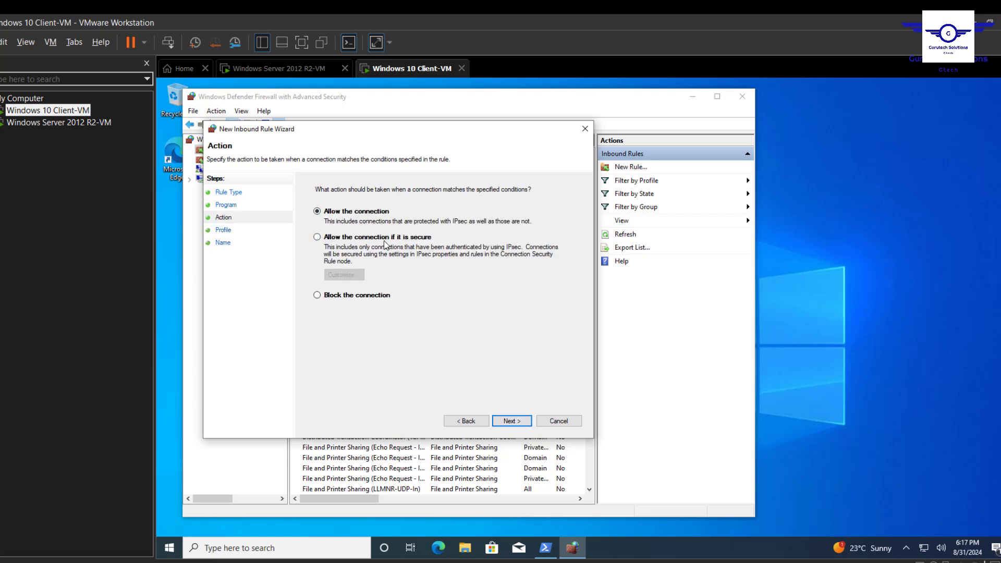
{"action": "left_click", "coordinate": [512, 422]}
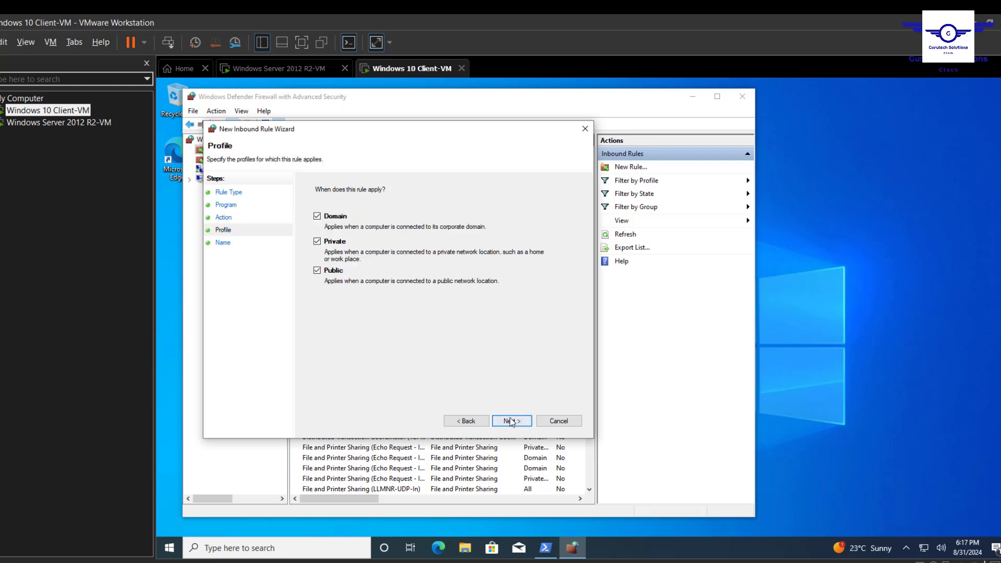
{"action": "left_click", "coordinate": [512, 422]}
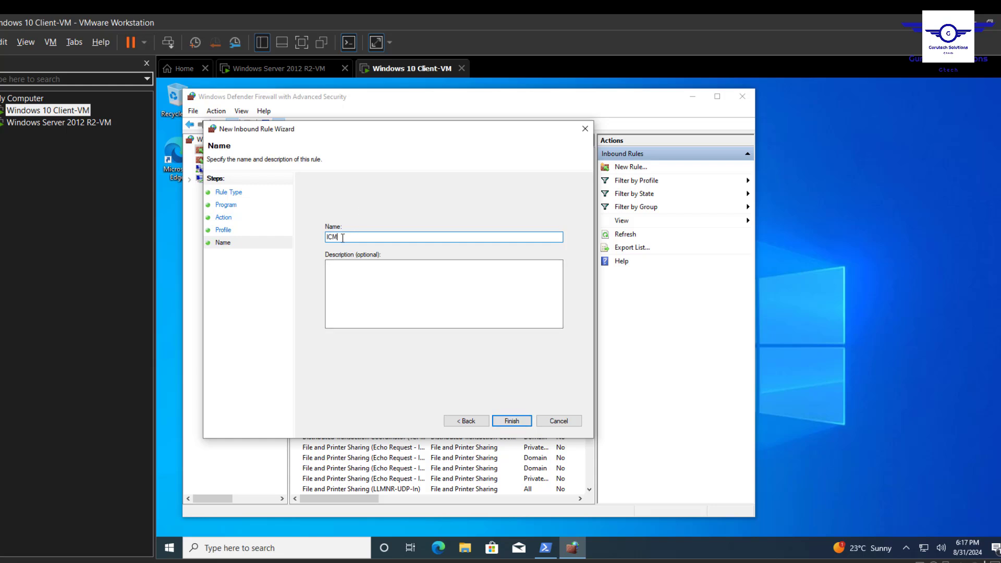
{"action": "left_click", "coordinate": [512, 421]}
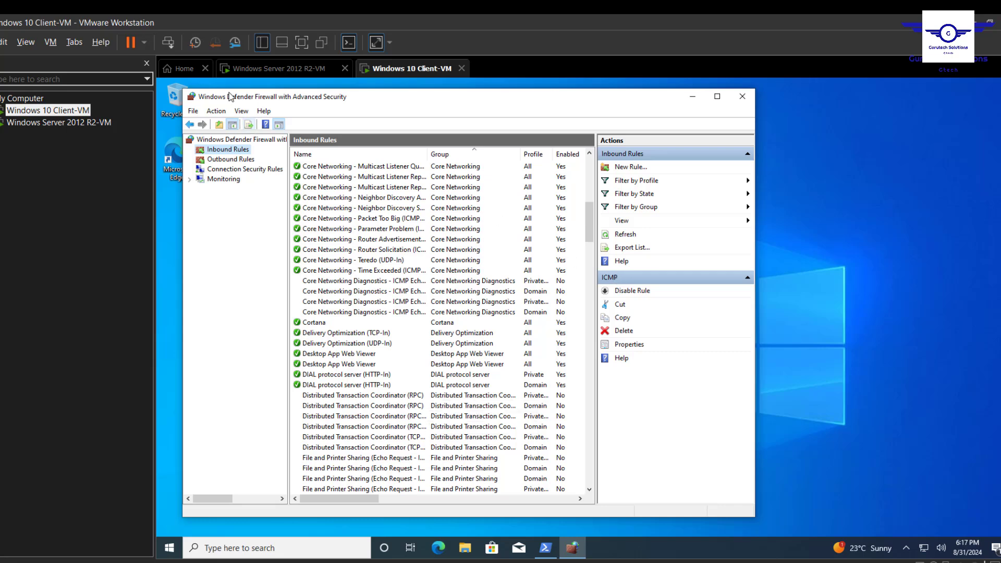
{"action": "left_click", "coordinate": [330, 70]}
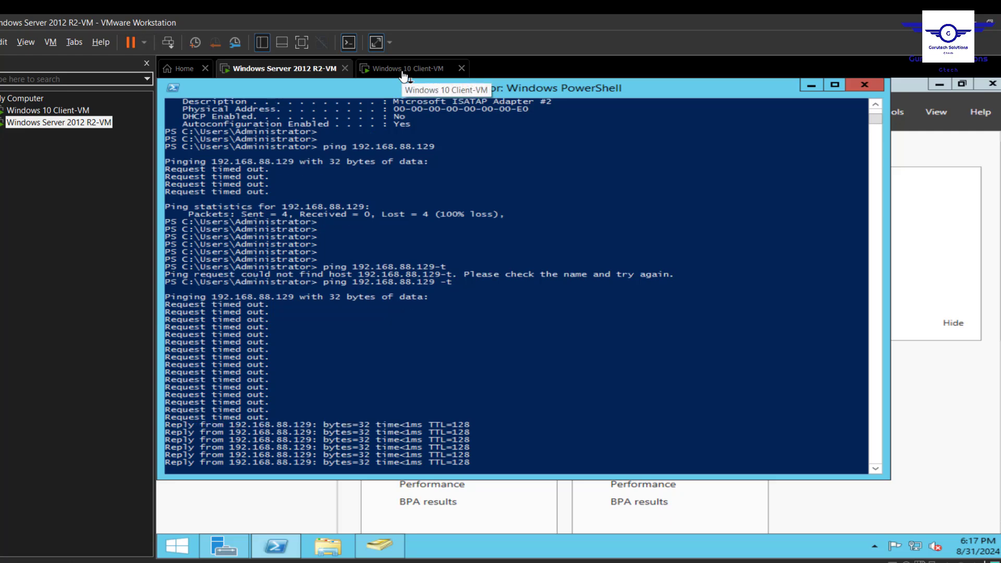
Stop the server's now-answering ping with Ctrl+C (37 sent, 21 received) and close the client's firewall console.
{"action": "left_click", "coordinate": [404, 77]}
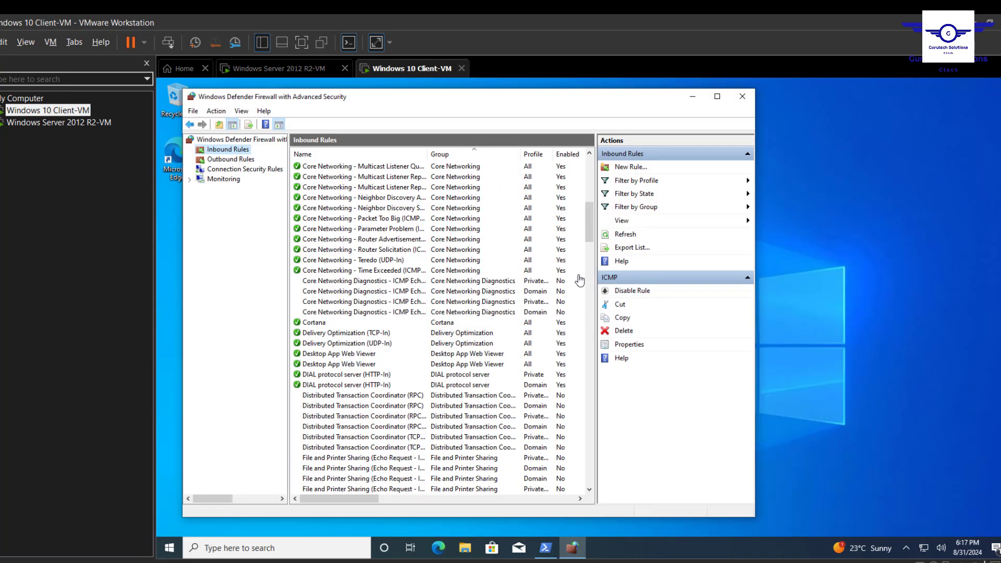
{"action": "left_click", "coordinate": [285, 76]}
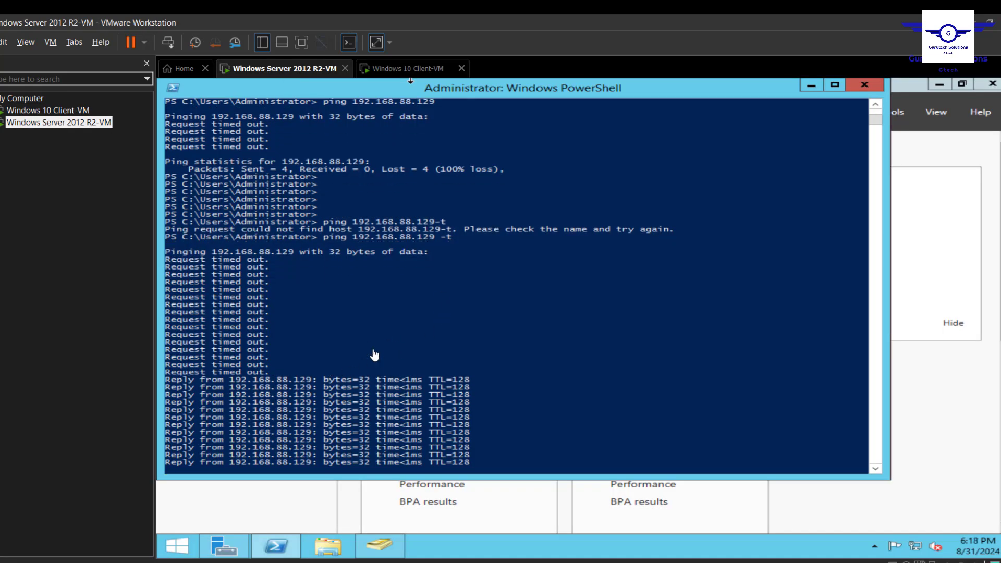
{"action": "left_click", "coordinate": [405, 73]}
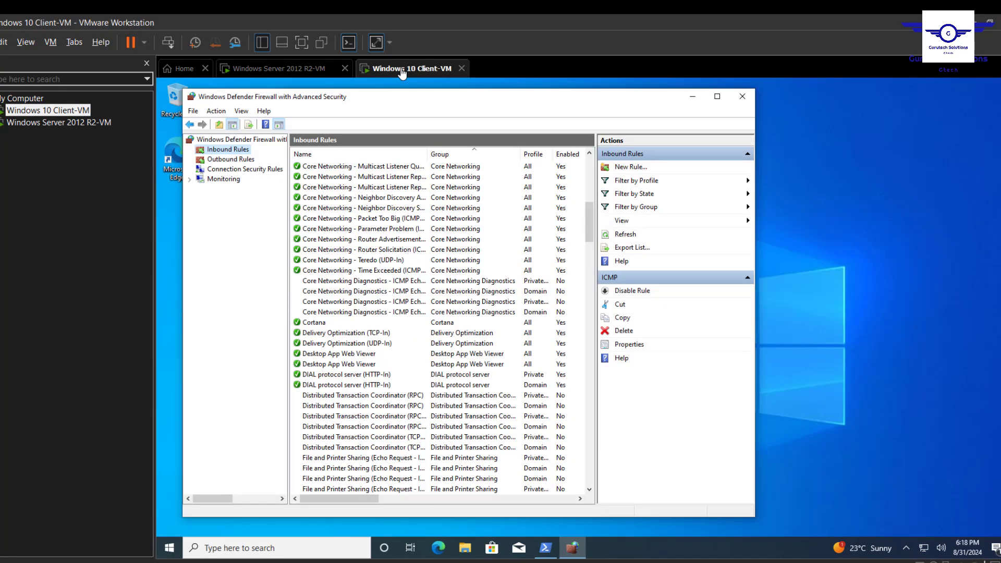
{"action": "left_click", "coordinate": [288, 73]}
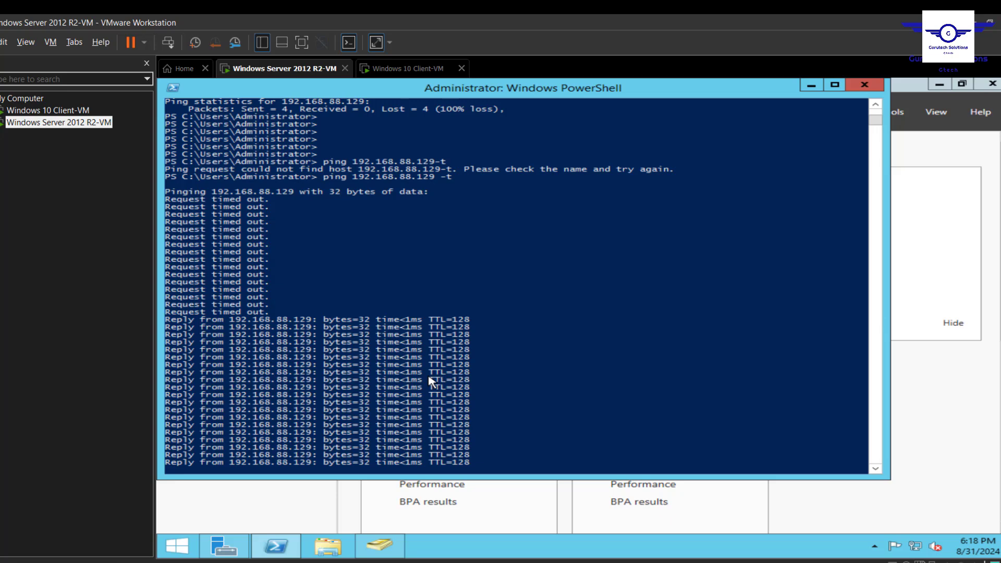
{"action": "key", "text": "ctrl+c"}
{"action": "key", "text": "Return"}
{"action": "key", "text": "Return"}
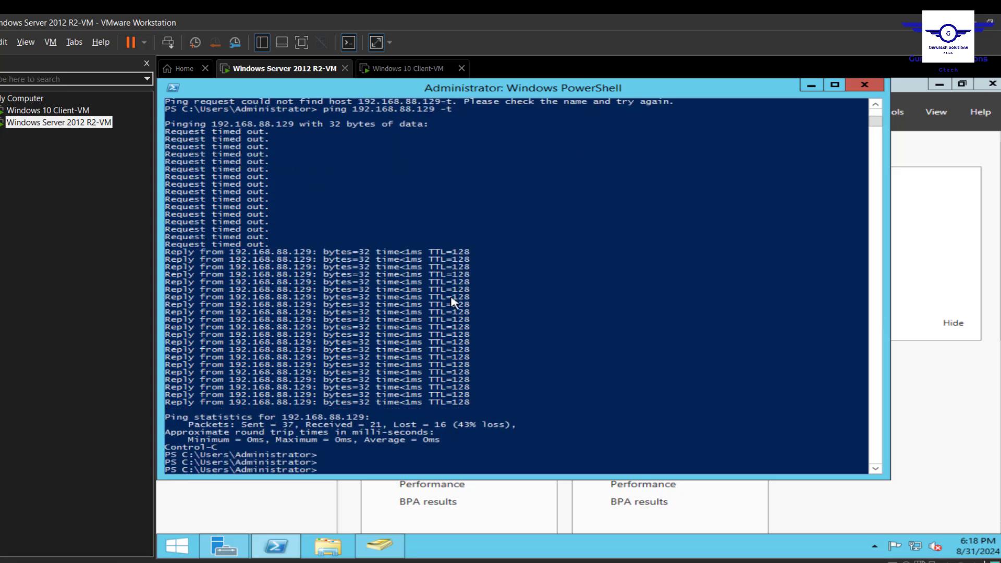
{"action": "left_click", "coordinate": [412, 70]}
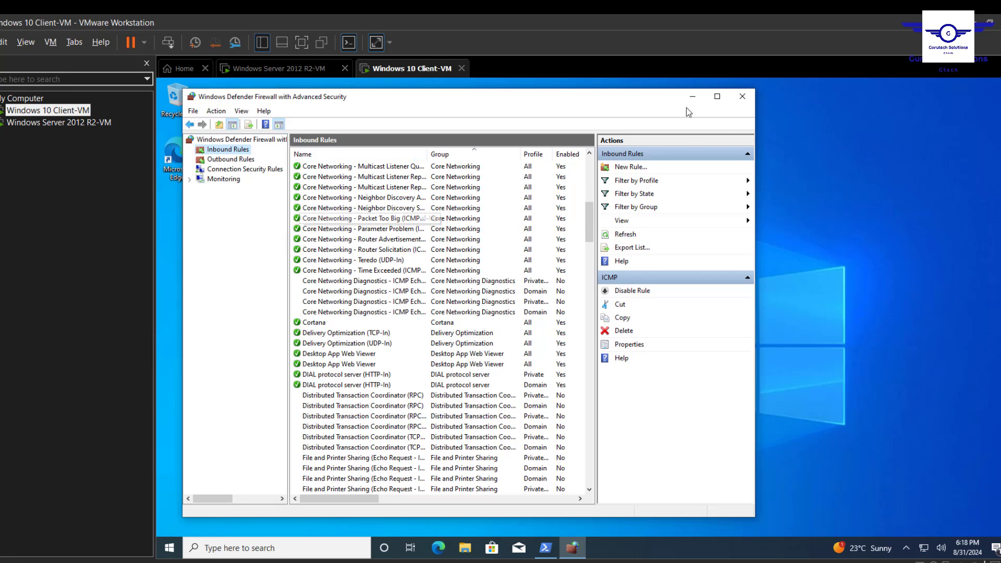
{"action": "left_click", "coordinate": [747, 99]}
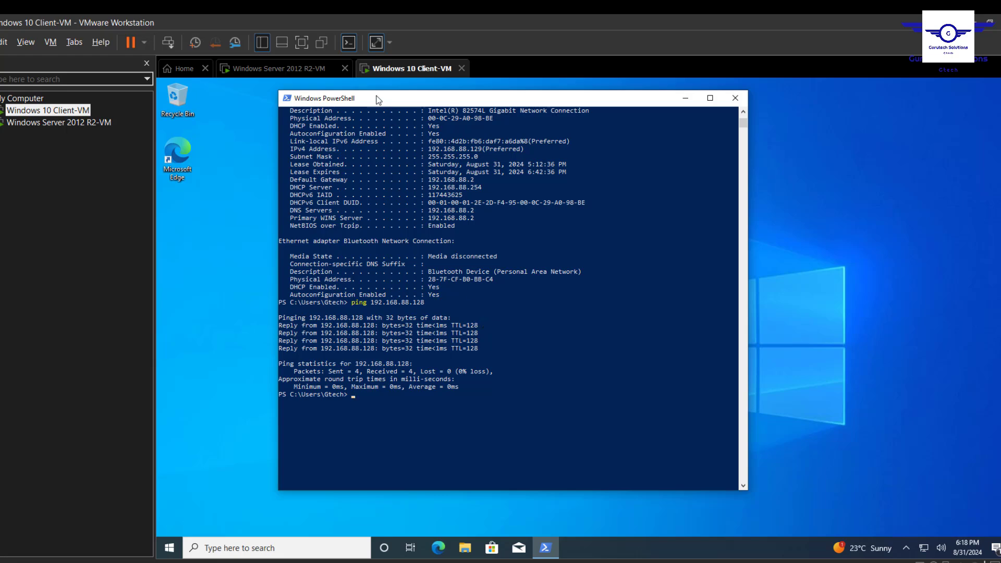
On the client, select the current DNS server address 192.168.88.2.
{"action": "left_click", "coordinate": [296, 78]}
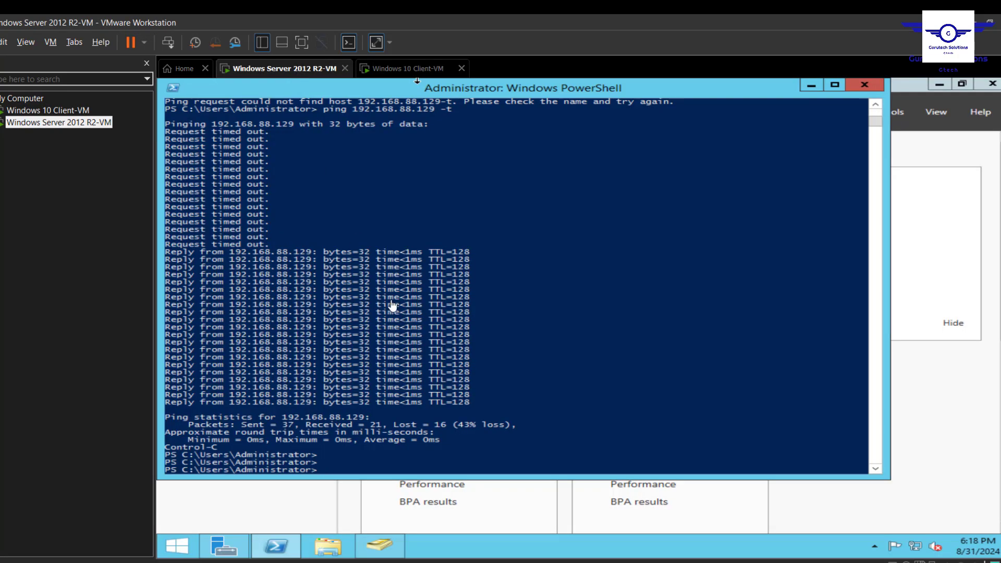
{"action": "left_click", "coordinate": [400, 70]}
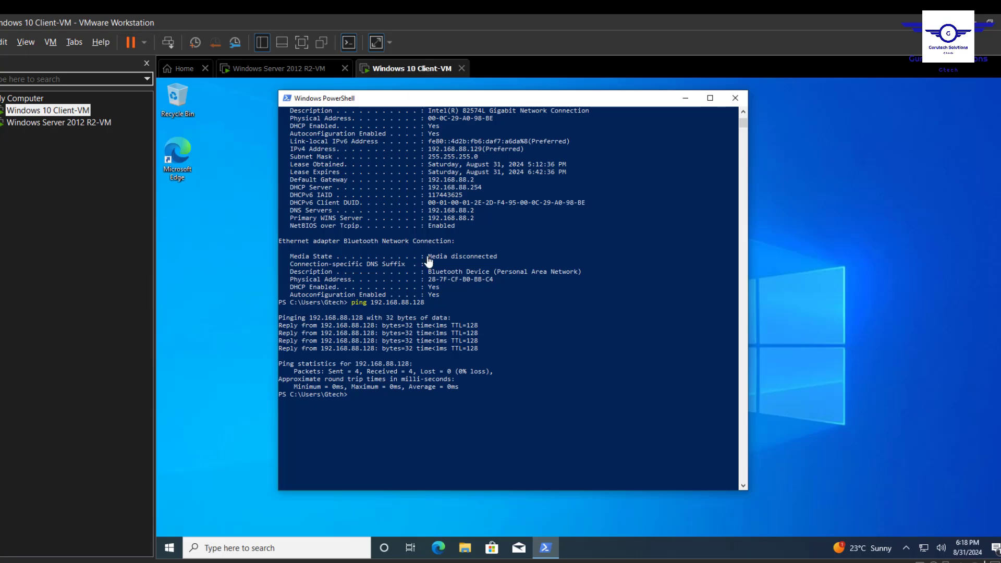
{"action": "double_click", "coordinate": [473, 210]}
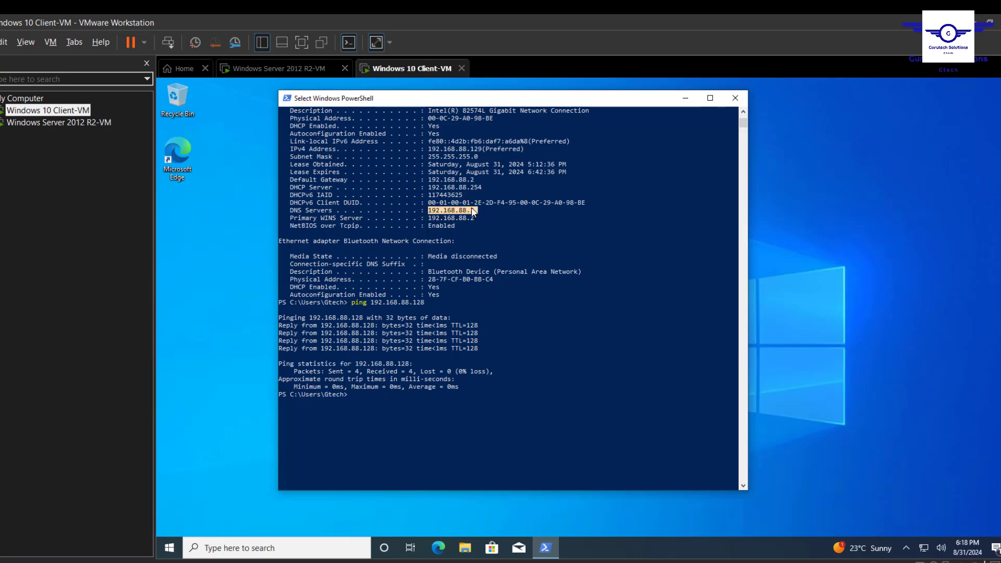
Open the Internet Protocol Version 4 (TCP/IPv4) properties of the Ethernet0 adapter.
{"action": "left_click", "coordinate": [923, 547]}
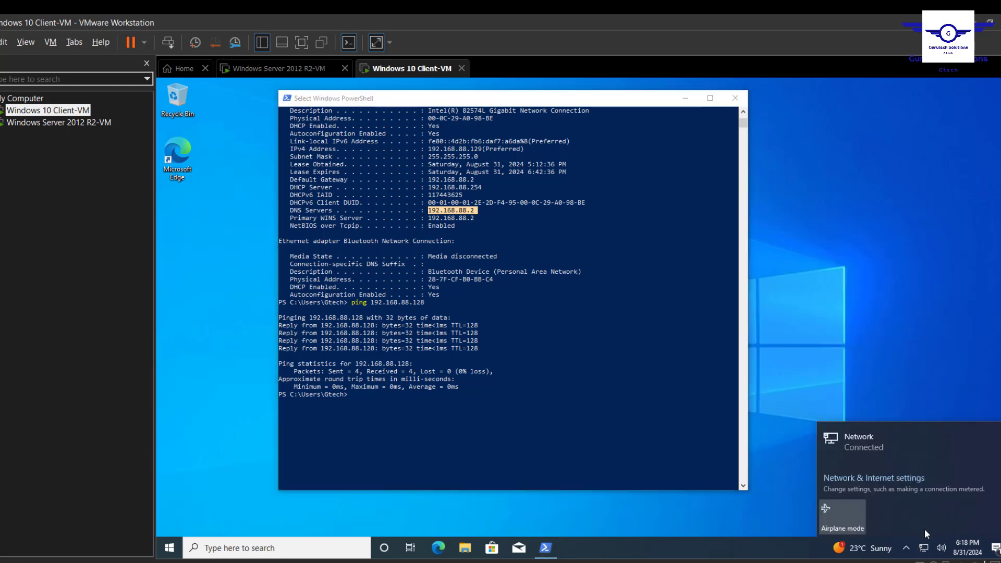
{"action": "left_click", "coordinate": [886, 477]}
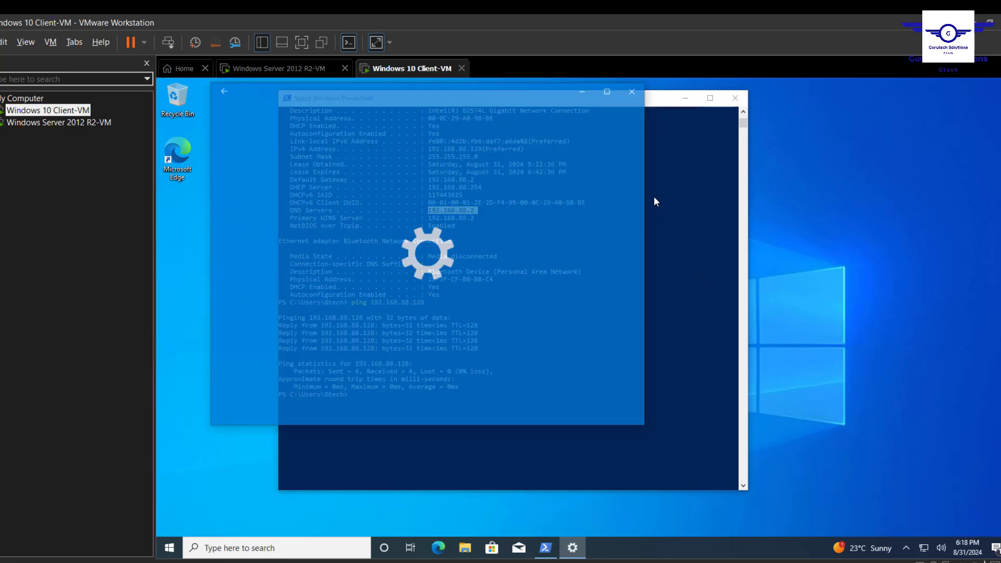
{"action": "left_click", "coordinate": [268, 229]}
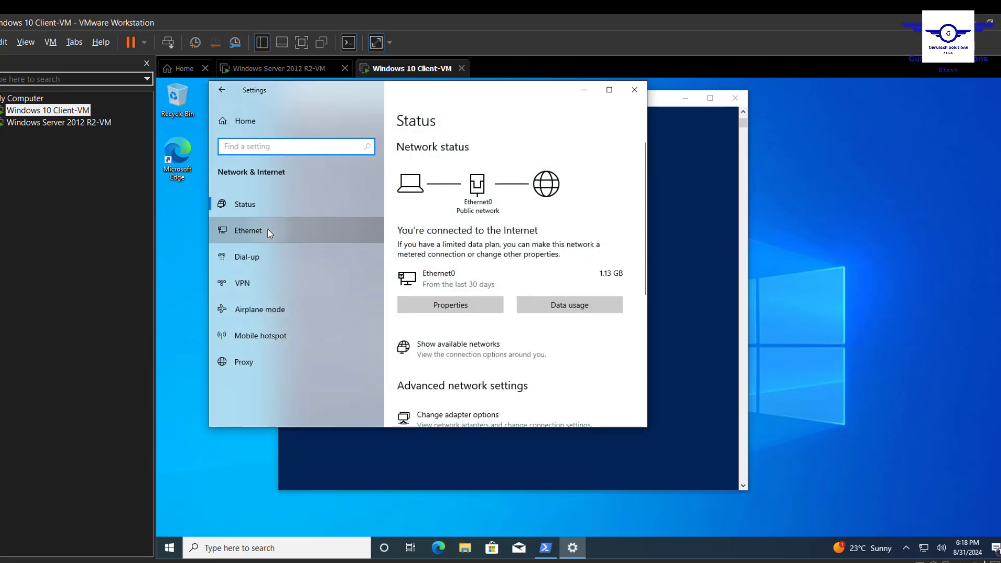
{"action": "left_click", "coordinate": [438, 228]}
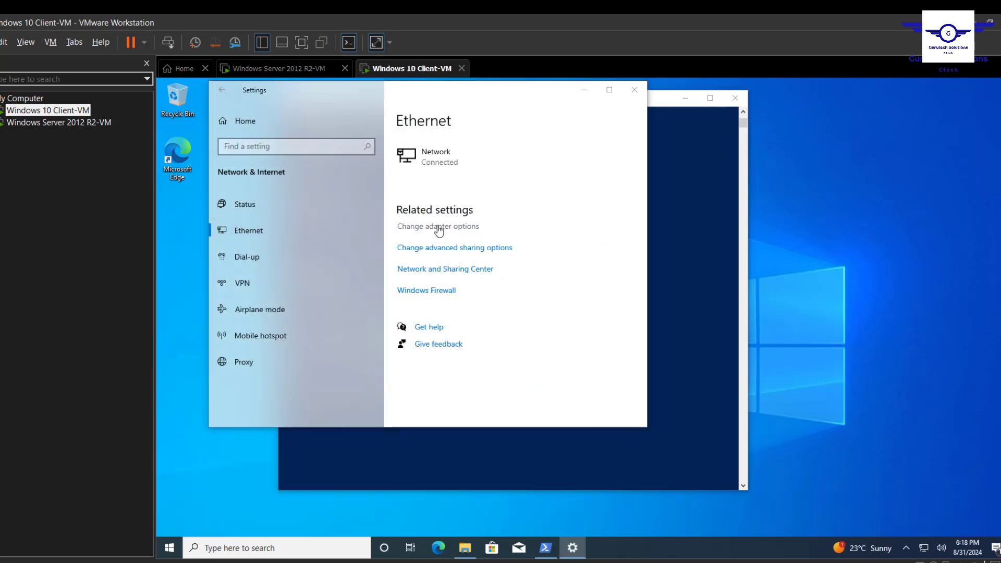
{"action": "left_click", "coordinate": [480, 223]}
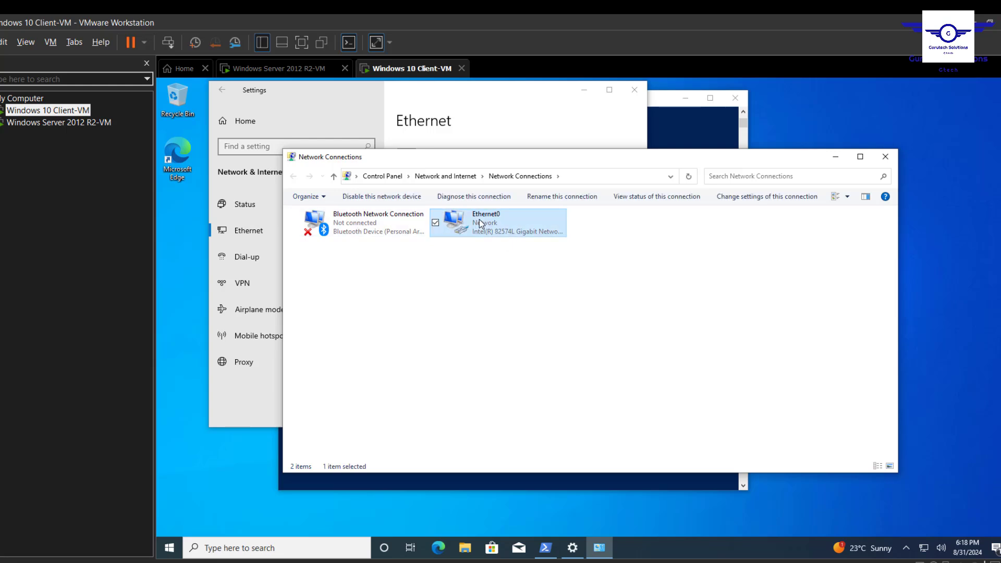
{"action": "right_click", "coordinate": [479, 220]}
{"action": "left_click", "coordinate": [412, 326]}
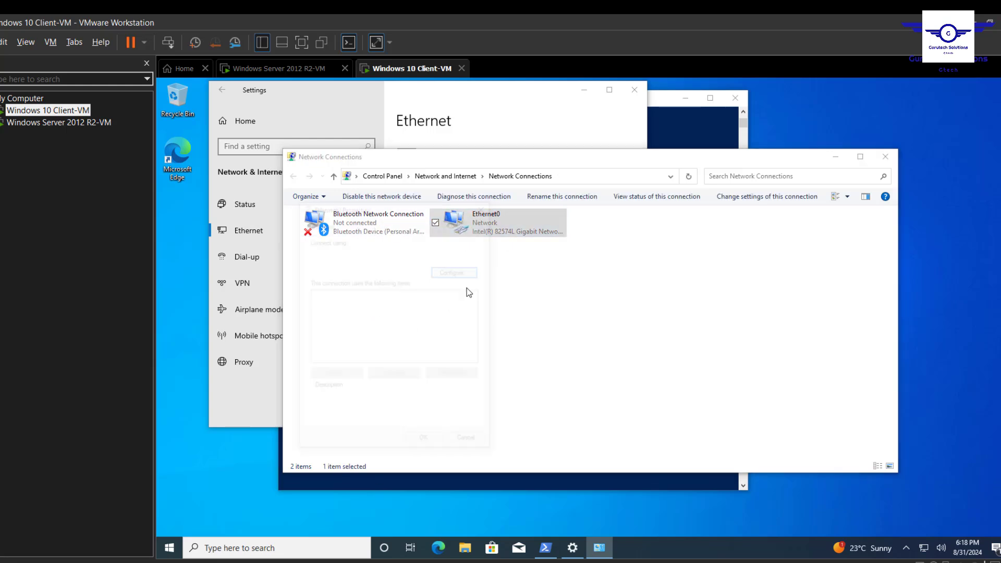
{"action": "left_click", "coordinate": [420, 322]}
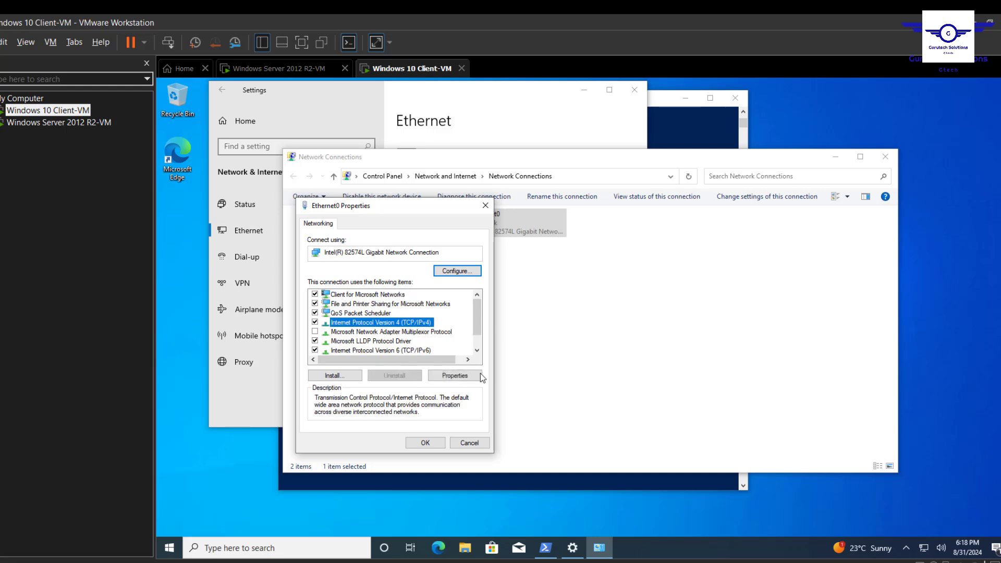
{"action": "left_click", "coordinate": [469, 375]}
Assign static IP 192.168.88.129, mask 255.255.255.0, gateway 192.168.88.2 and preferred DNS 192.168.88.128.
{"action": "left_click", "coordinate": [339, 326]}
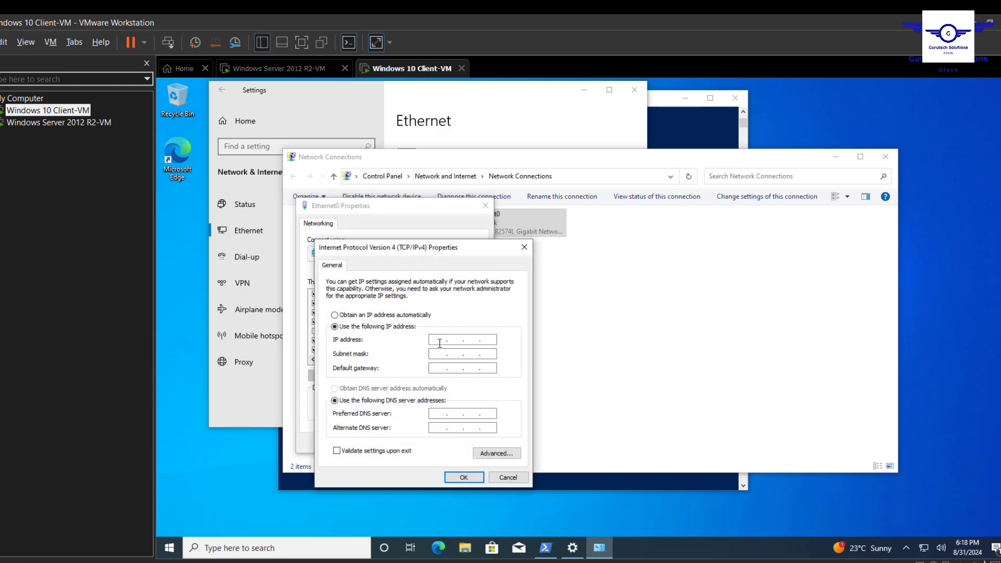
{"action": "left_click", "coordinate": [439, 342]}
{"action": "type", "text": "192 . 168 . 88 . 129"}
{"action": "left_click", "coordinate": [438, 353]}
{"action": "left_click", "coordinate": [439, 367]}
{"action": "type", "text": "192"}
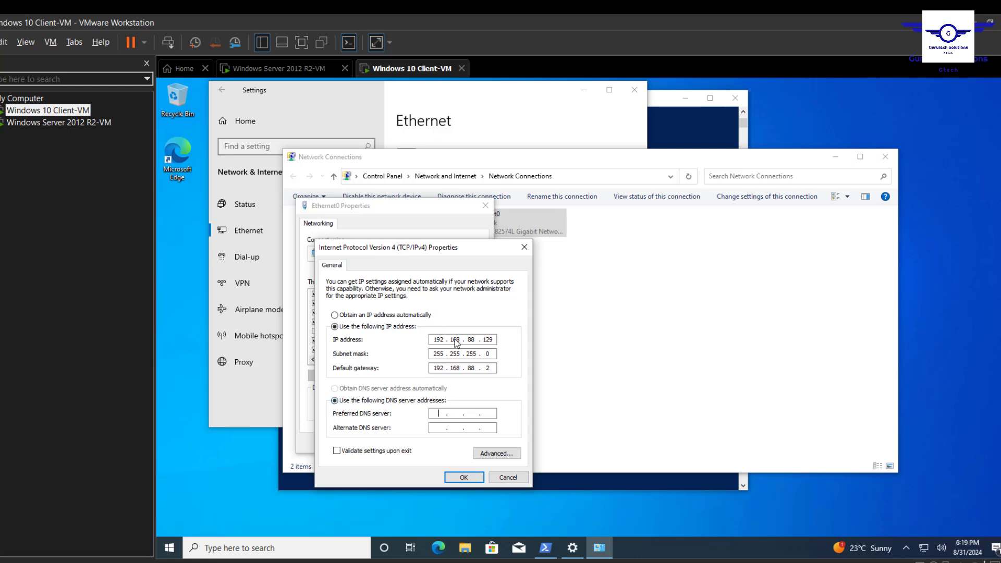
{"action": "left_click", "coordinate": [287, 74]}
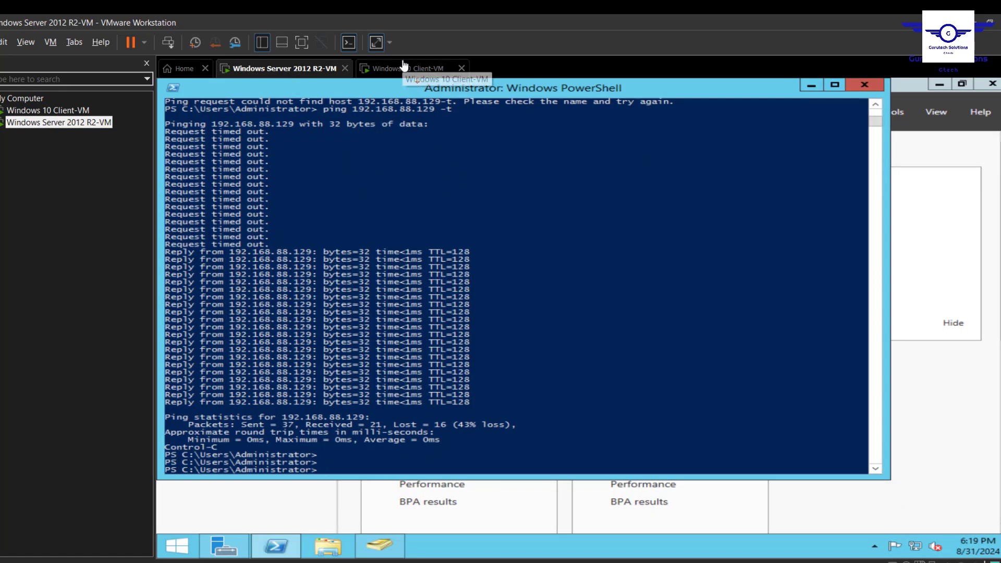
{"action": "left_click", "coordinate": [406, 68]}
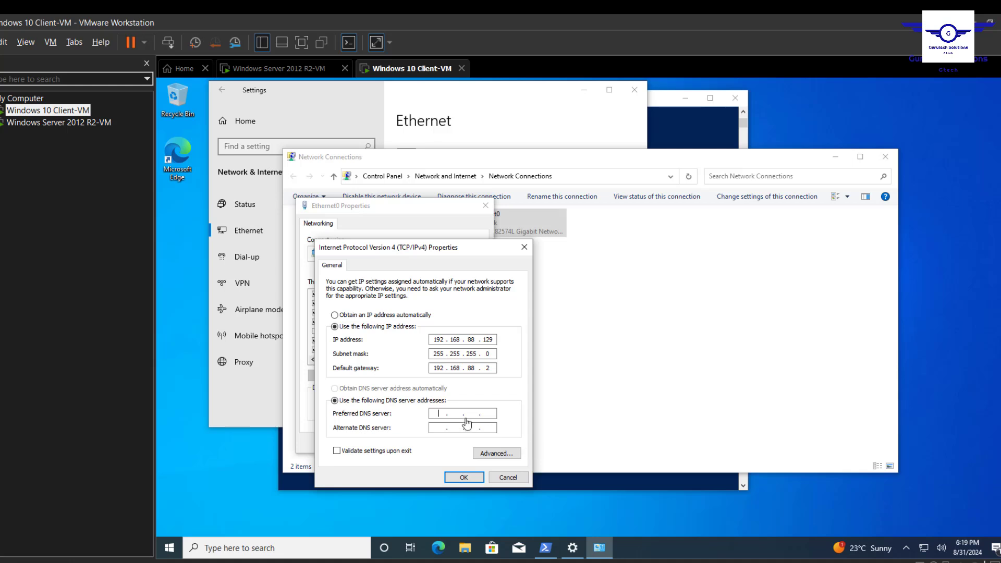
{"action": "type", "text": "92"}
{"action": "type", "text": "168 . 88 . 128"}
Save the static IP and DNS settings, then close the adapter, Network Connections and Settings windows.
{"action": "left_click", "coordinate": [467, 478]}
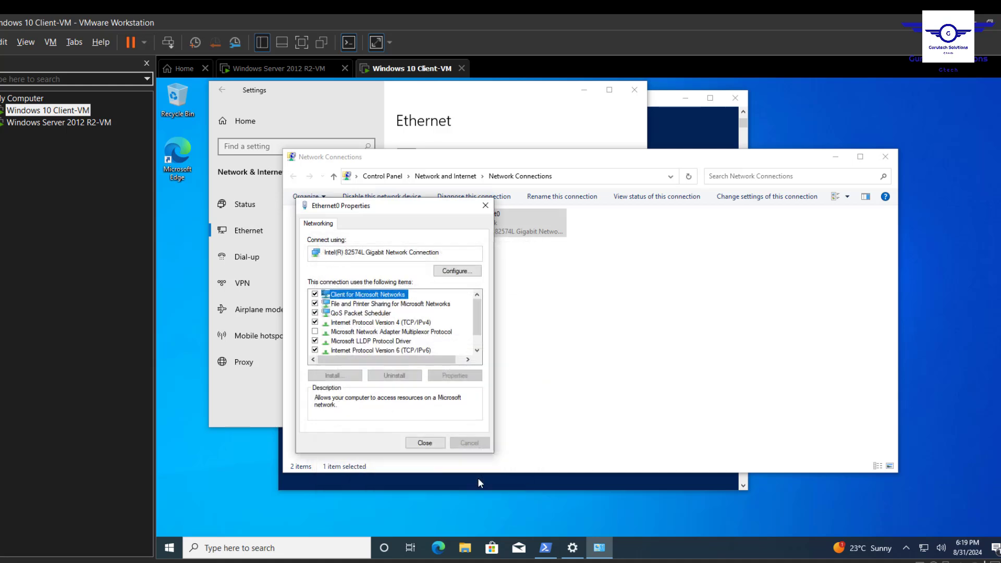
{"action": "left_click", "coordinate": [433, 443]}
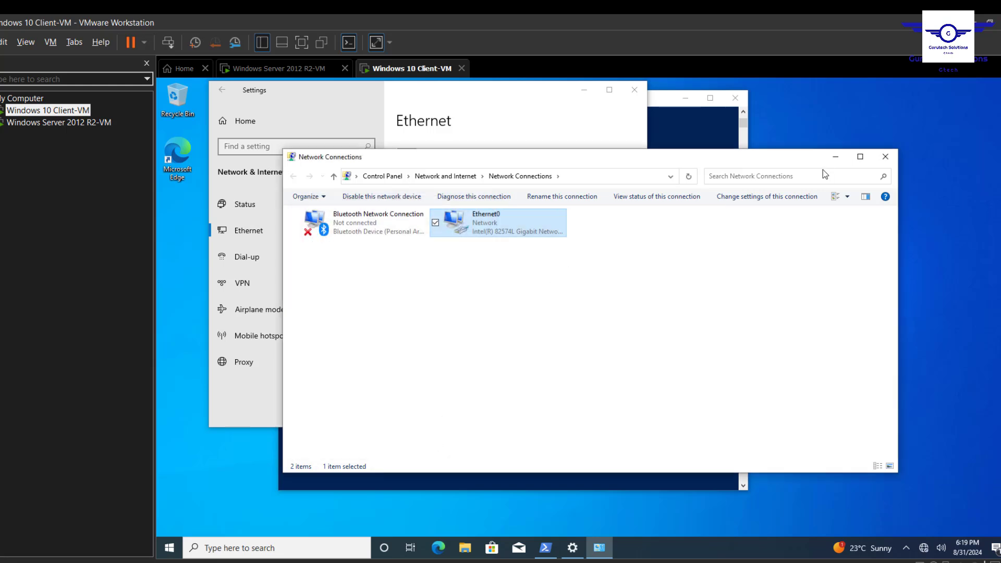
{"action": "left_click", "coordinate": [885, 158]}
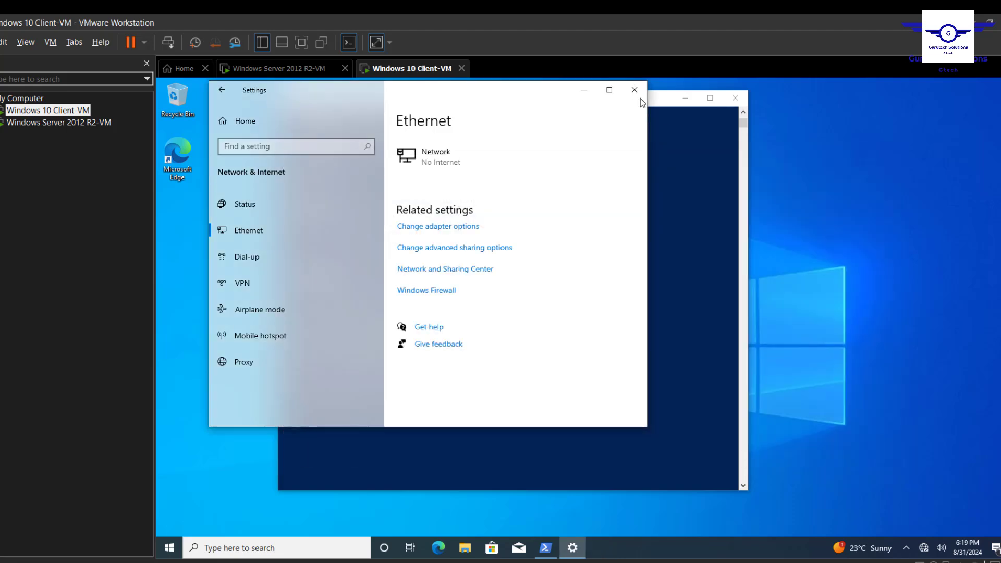
{"action": "left_click", "coordinate": [635, 90]}
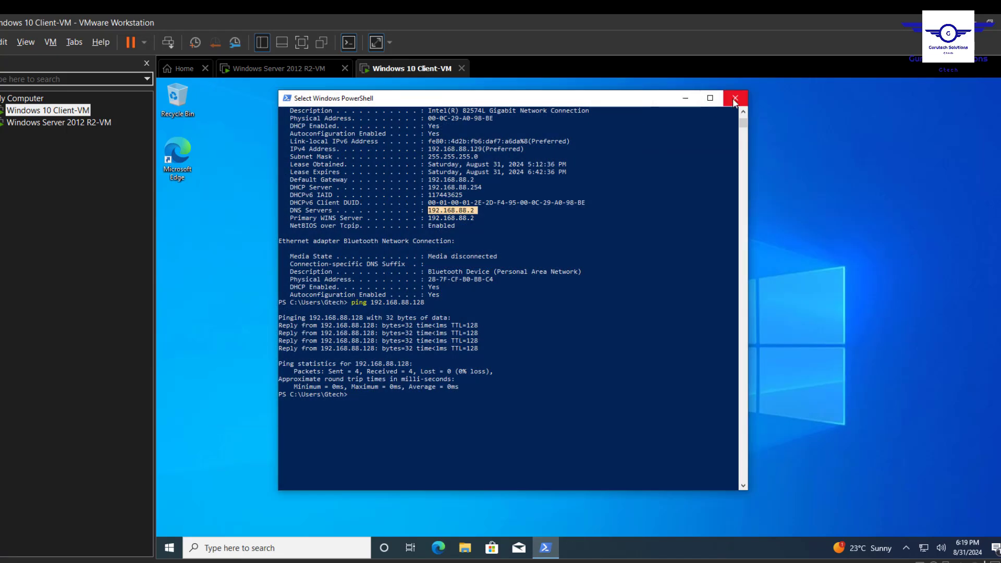
Run ipconfig /all to confirm DNS server 192.168.88.128, then open File Explorer.
{"action": "left_click", "coordinate": [404, 385]}
{"action": "key", "text": "Return"}
{"action": "key", "text": "Return"}
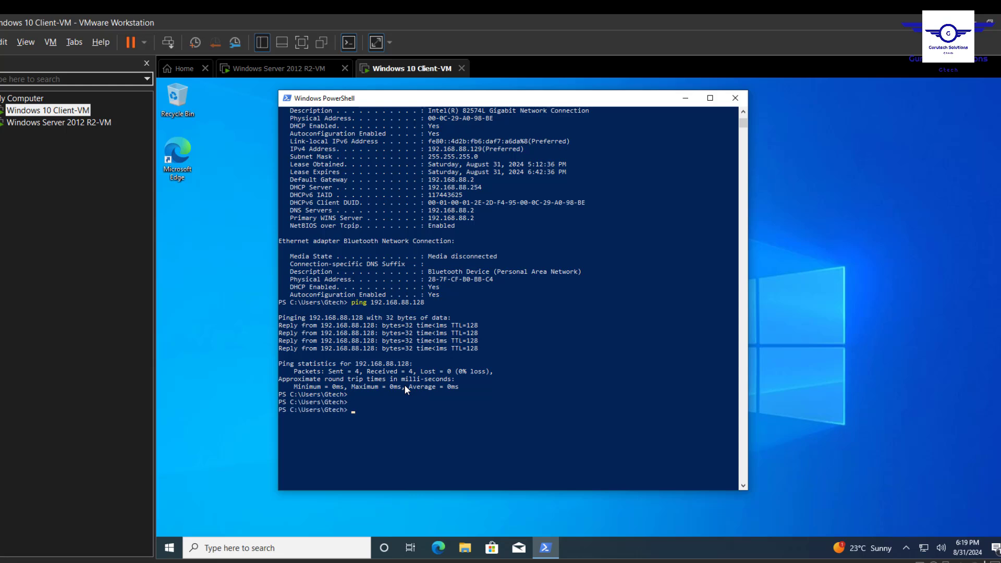
{"action": "type", "text": "ipconfig /all"}
{"action": "key", "text": "Return"}
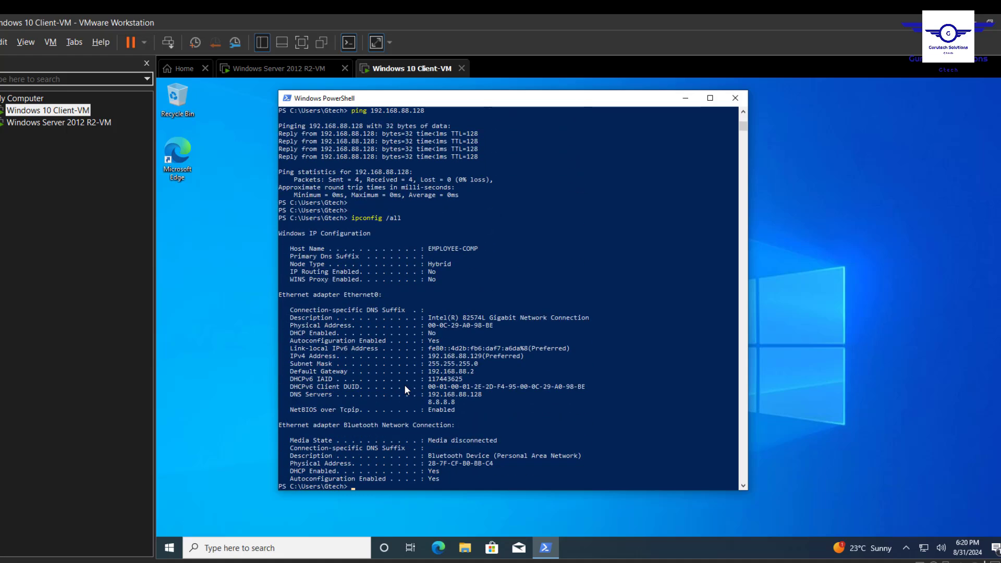
{"action": "double_click", "coordinate": [470, 395]}
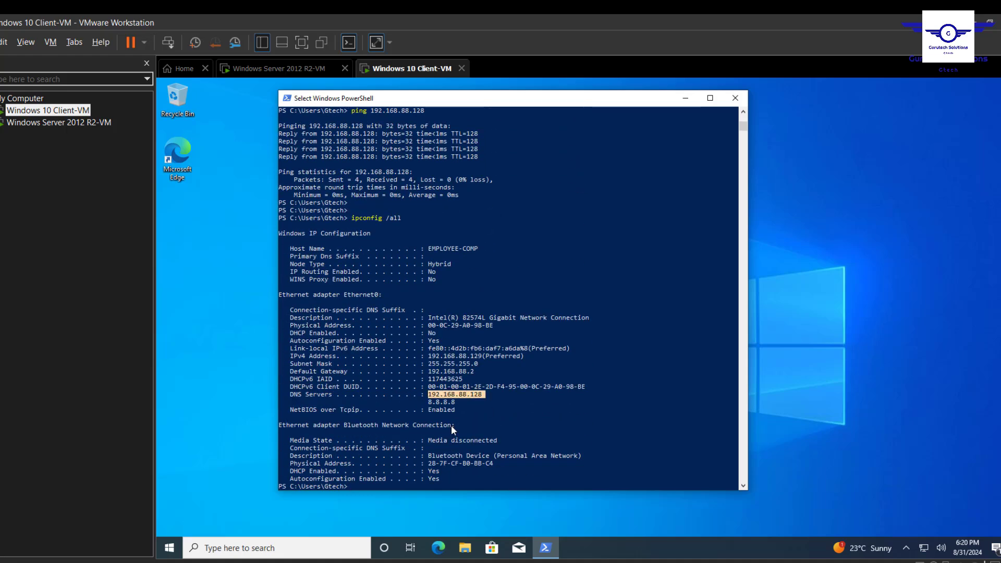
{"action": "left_click", "coordinate": [467, 550]}
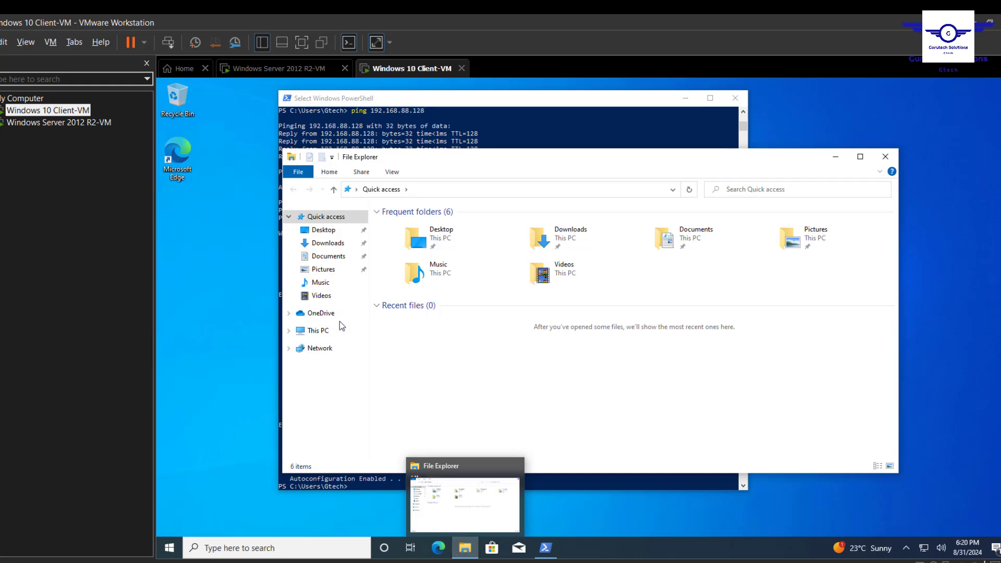
Open System Properties through This PC's Properties and Change settings.
{"action": "left_click", "coordinate": [313, 334]}
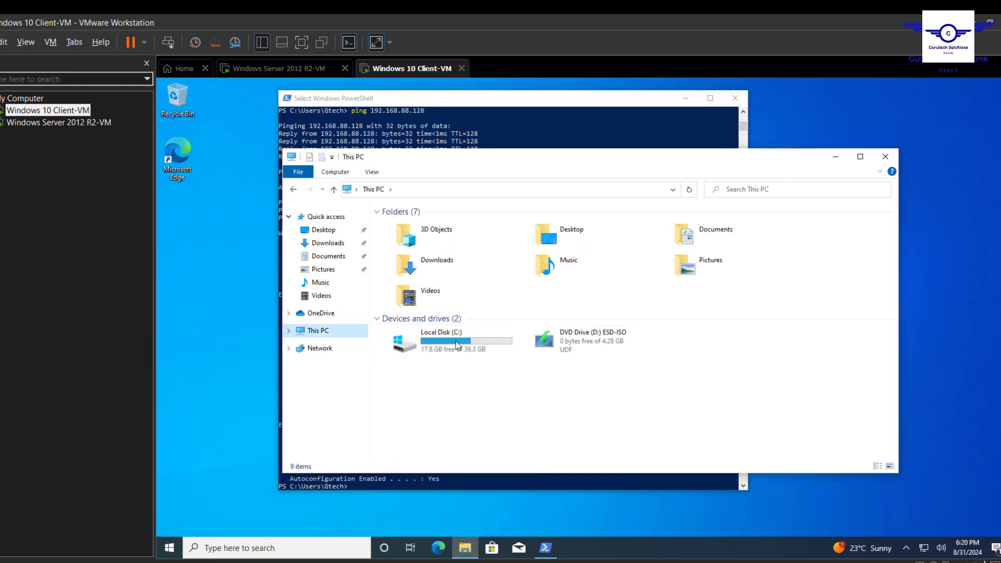
{"action": "right_click", "coordinate": [466, 403]}
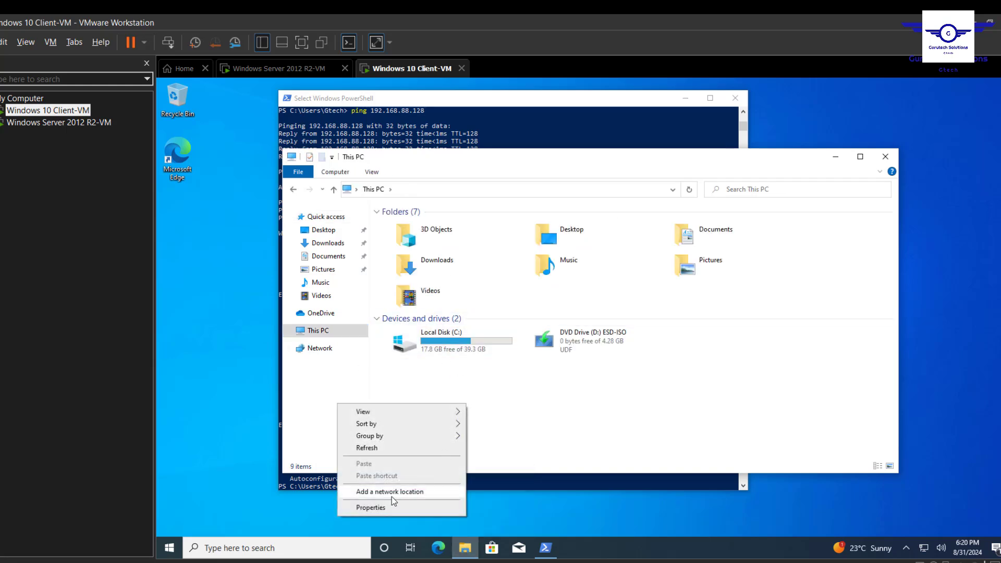
{"action": "left_click", "coordinate": [370, 507]}
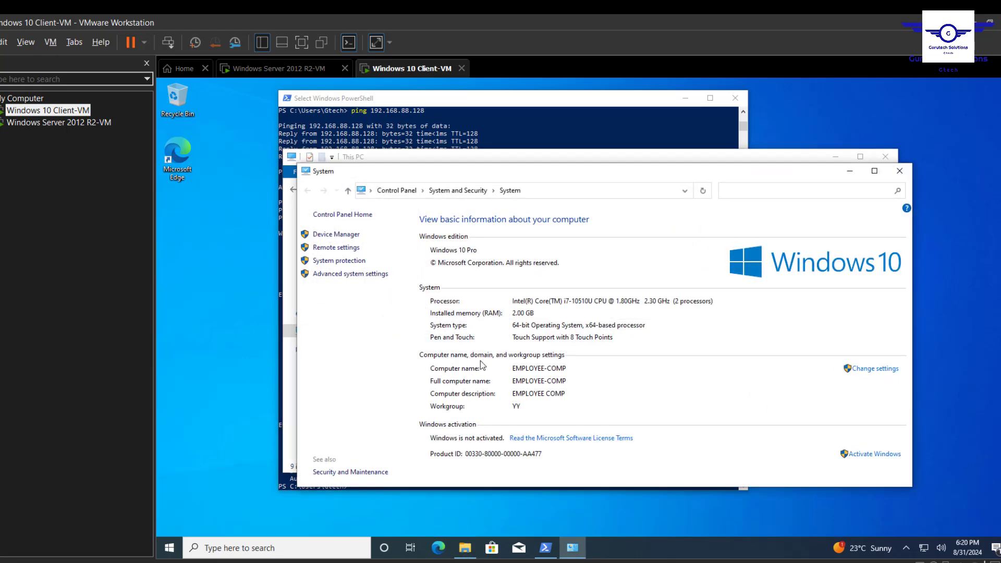
{"action": "left_click", "coordinate": [863, 370]}
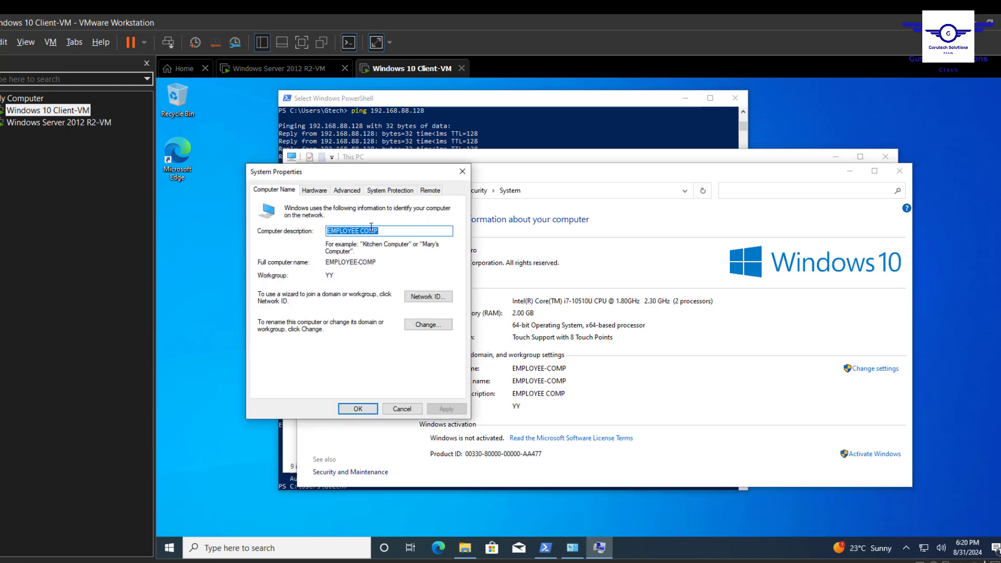
Change the computer description to GTECH COMP and apply it.
{"action": "left_click_drag", "start_coordinate": [357, 232], "coordinate": [204, 206]}
{"action": "left_click", "coordinate": [362, 232]}
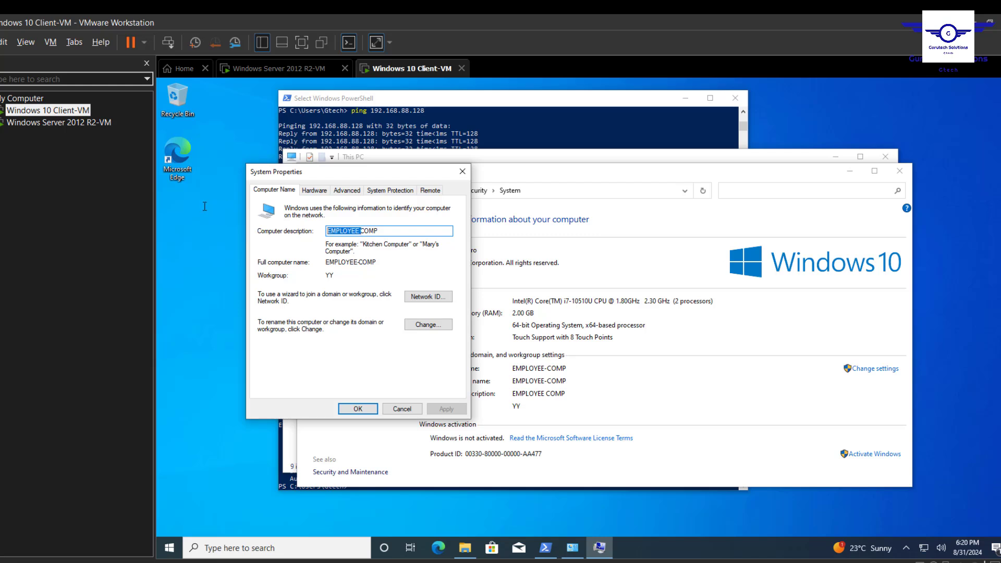
{"action": "type", "text": "TES"}
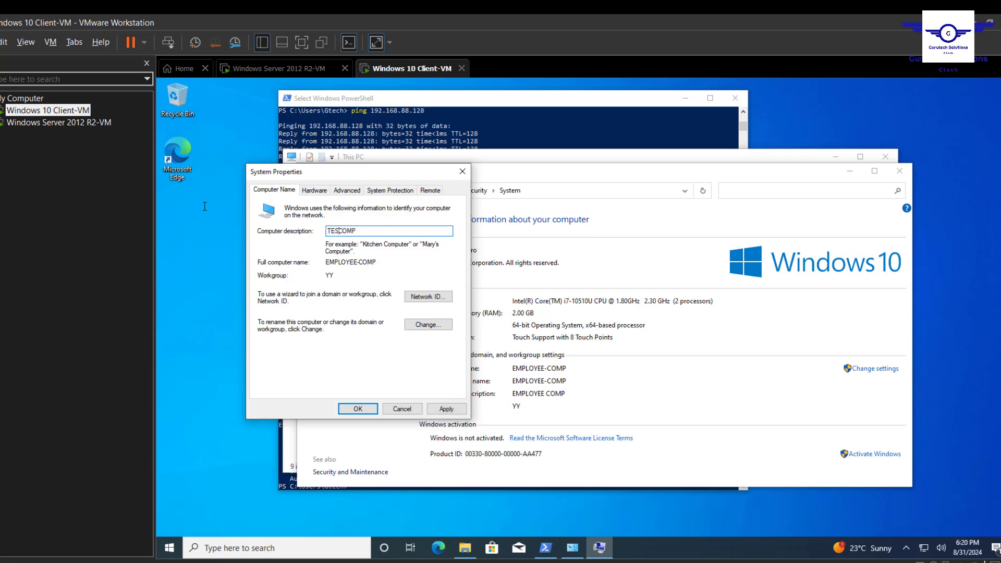
{"action": "key", "text": "BackSpace"}
{"action": "key", "text": "BackSpace"}
{"action": "key", "text": "BackSpace"}
{"action": "type", "text": "GTECH"}
{"action": "left_click", "coordinate": [454, 409]}
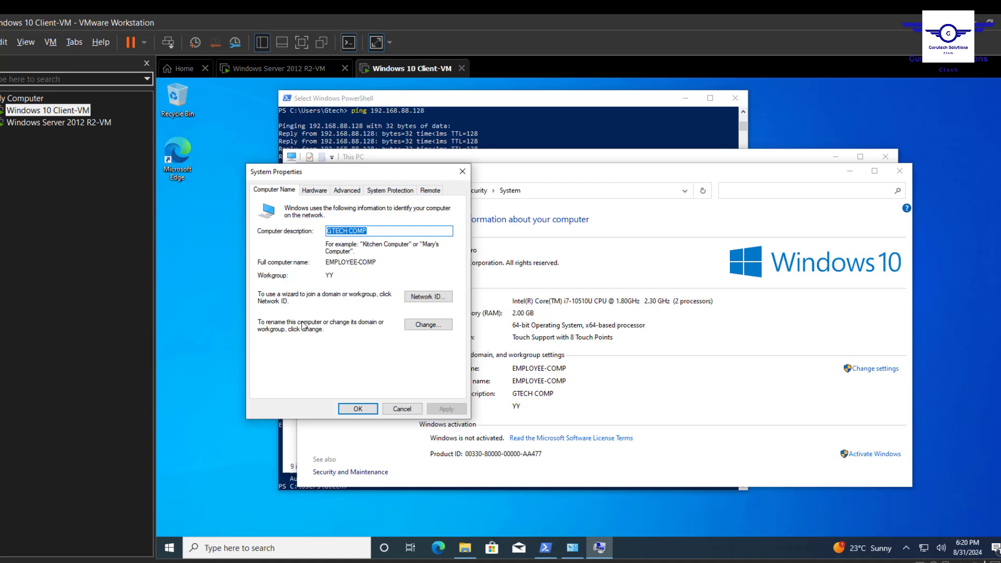
Rename the computer from EMPLOYEE to GTECH-COMP.
{"action": "left_click", "coordinate": [426, 325]}
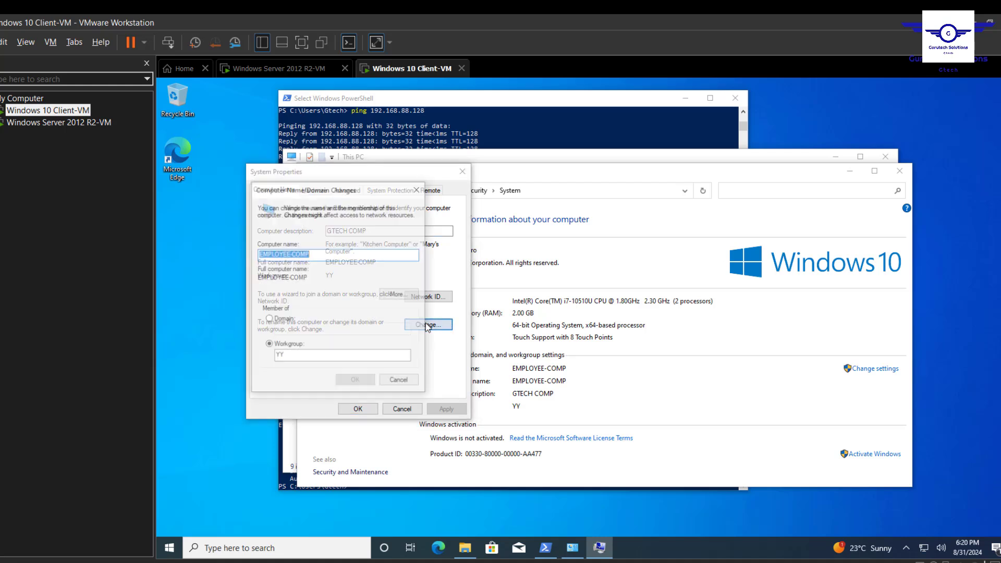
{"action": "left_click", "coordinate": [291, 253]}
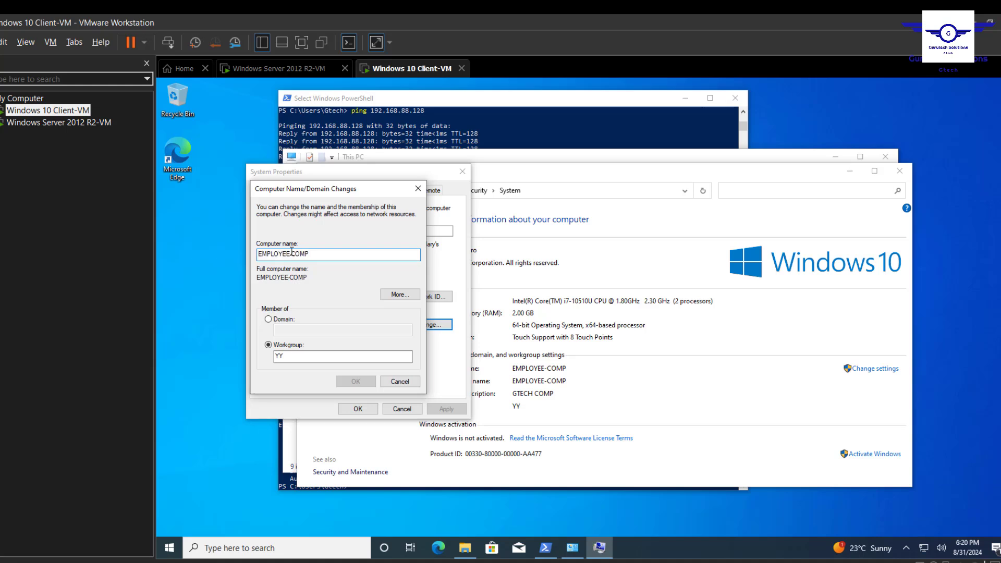
{"action": "key", "text": "BackSpace"}
{"action": "key", "text": "BackSpace"}
{"action": "key", "text": "BackSpace"}
{"action": "key", "text": "BackSpace"}
{"action": "key", "text": "BackSpace"}
{"action": "key", "text": "BackSpace"}
{"action": "key", "text": "BackSpace"}
{"action": "key", "text": "BackSpace"}
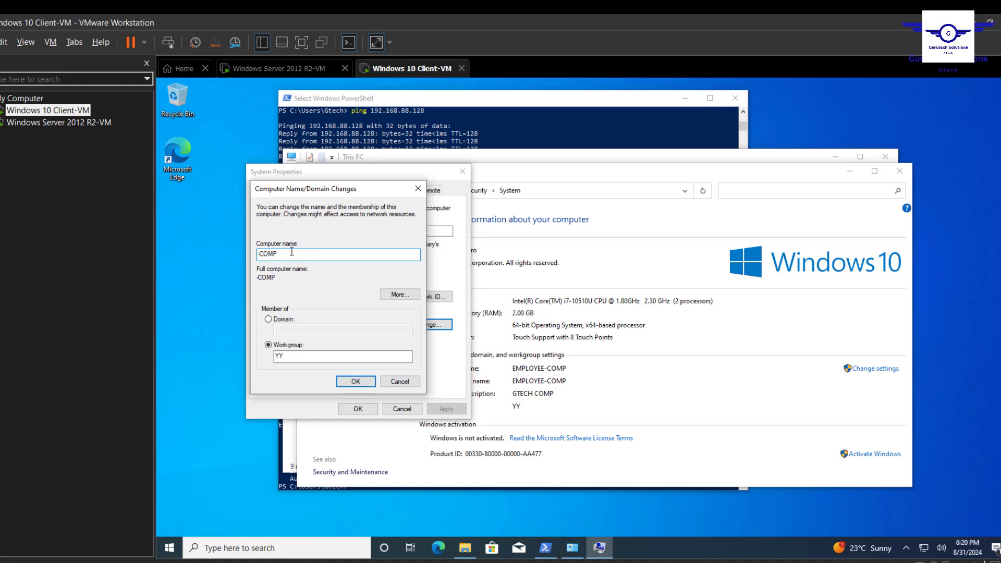
{"action": "type", "text": "GTECH"}
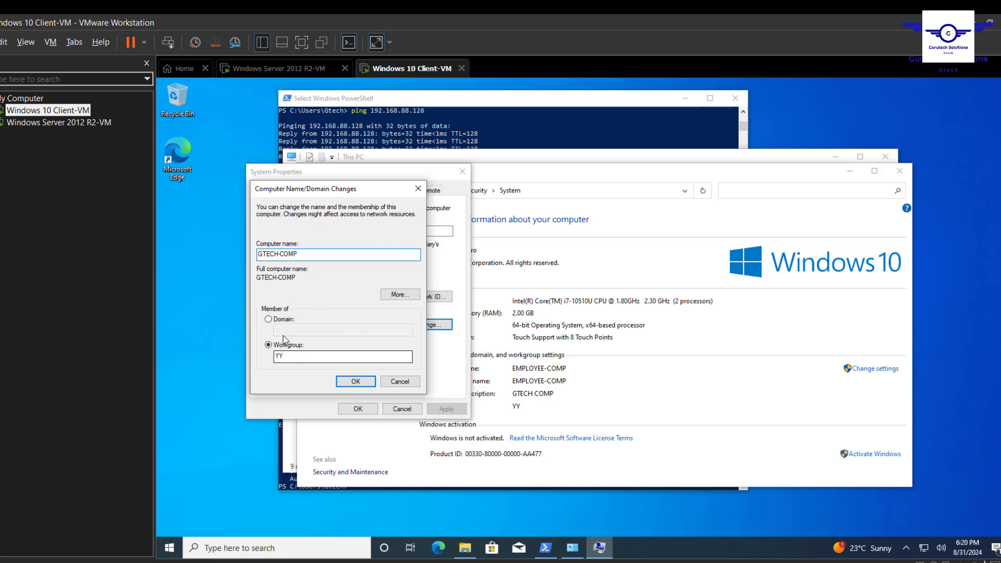
Choose domain membership, enter GTECH.TEST correcting the typo, and confirm with OK.
{"action": "left_click", "coordinate": [273, 322]}
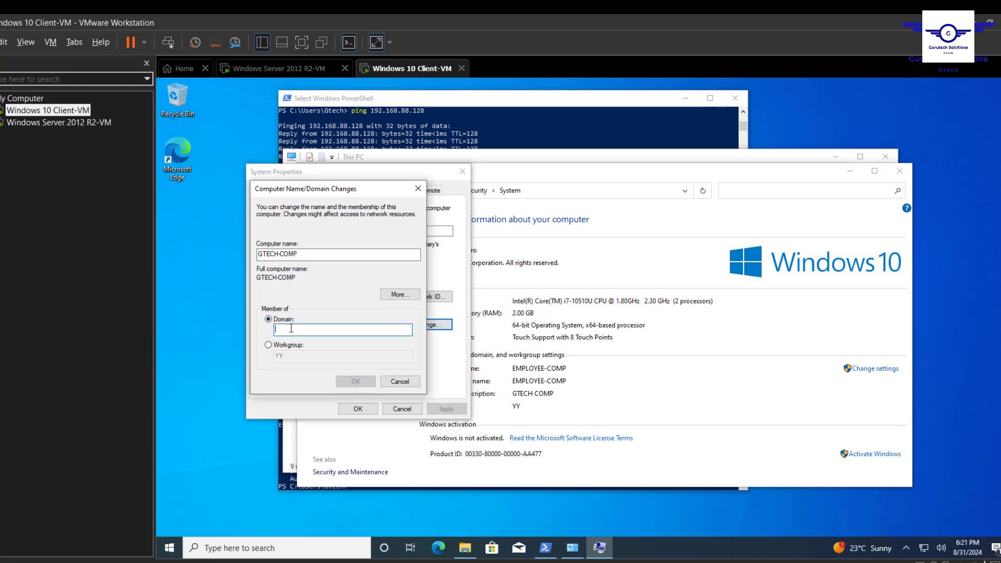
{"action": "type", "text": "GETCH"}
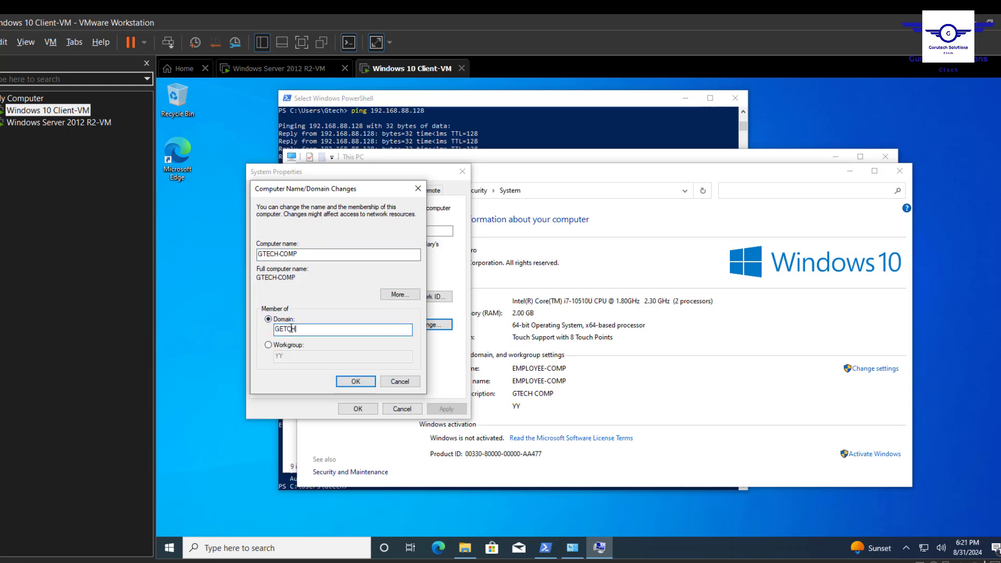
{"action": "type", "text": ".TEST"}
{"action": "left_click", "coordinate": [284, 329]}
{"action": "key", "text": "BackSpace"}
{"action": "type", "text": "E"}
{"action": "left_click", "coordinate": [356, 381]}
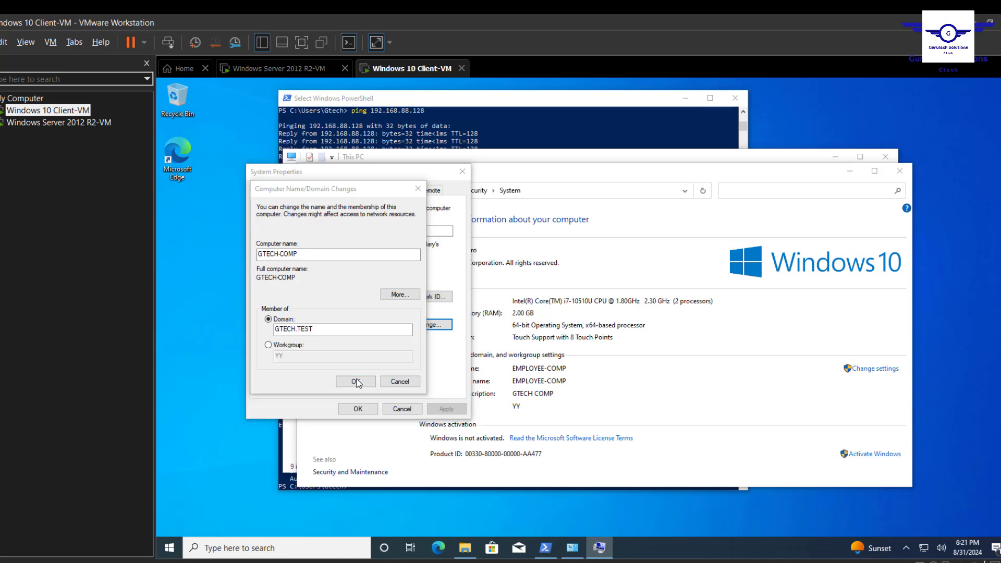
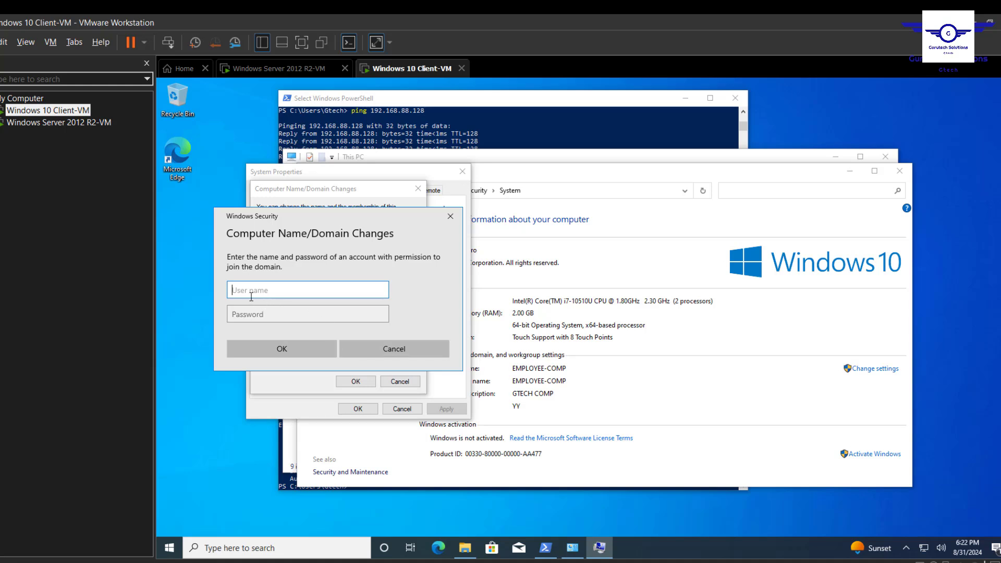
Authorise the GTECH.TEST domain join with the Administrator account and its password.
{"action": "type", "text": "A"}
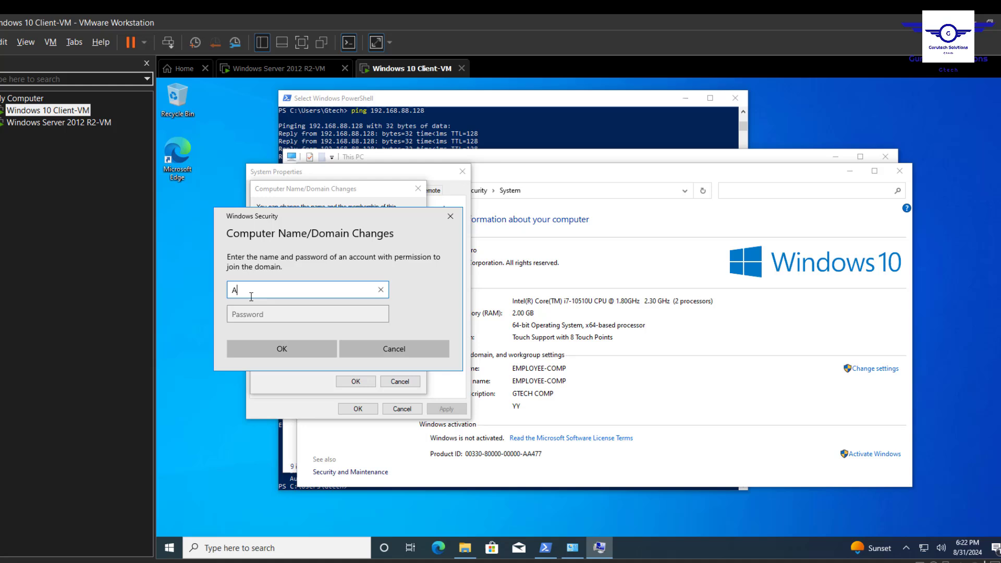
{"action": "type", "text": "dminist"}
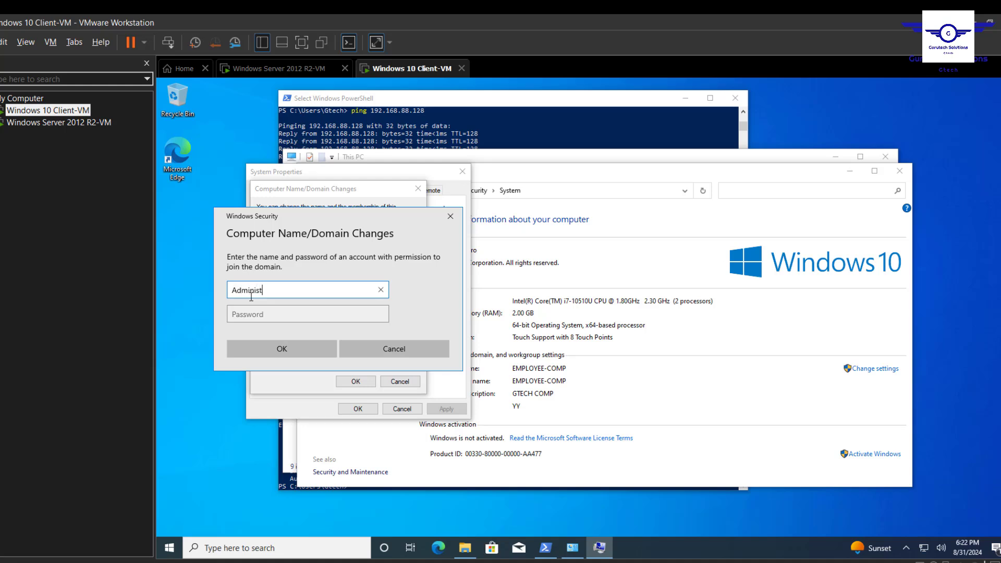
{"action": "type", "text": "rator"}
{"action": "left_click", "coordinate": [286, 69]}
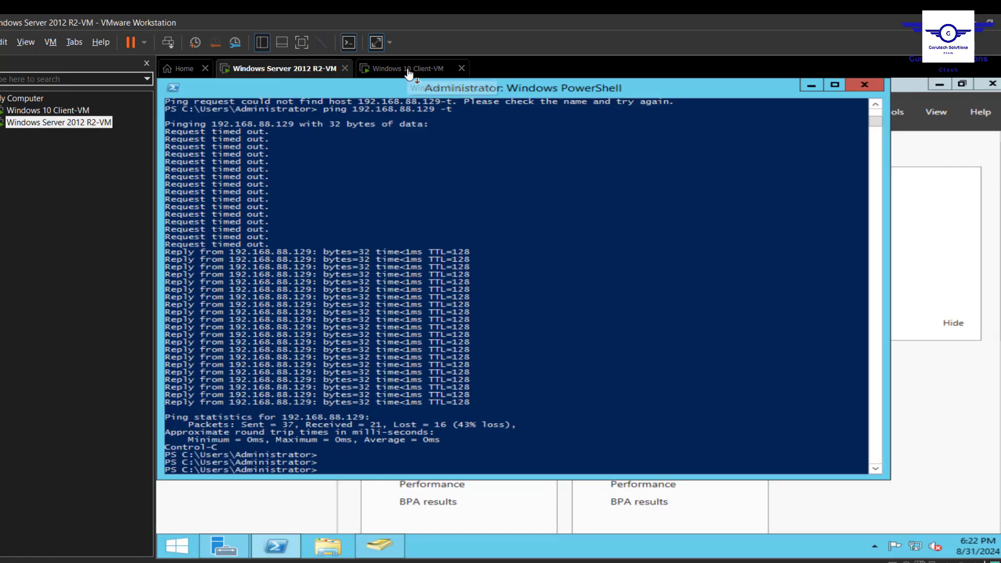
{"action": "left_click", "coordinate": [409, 73]}
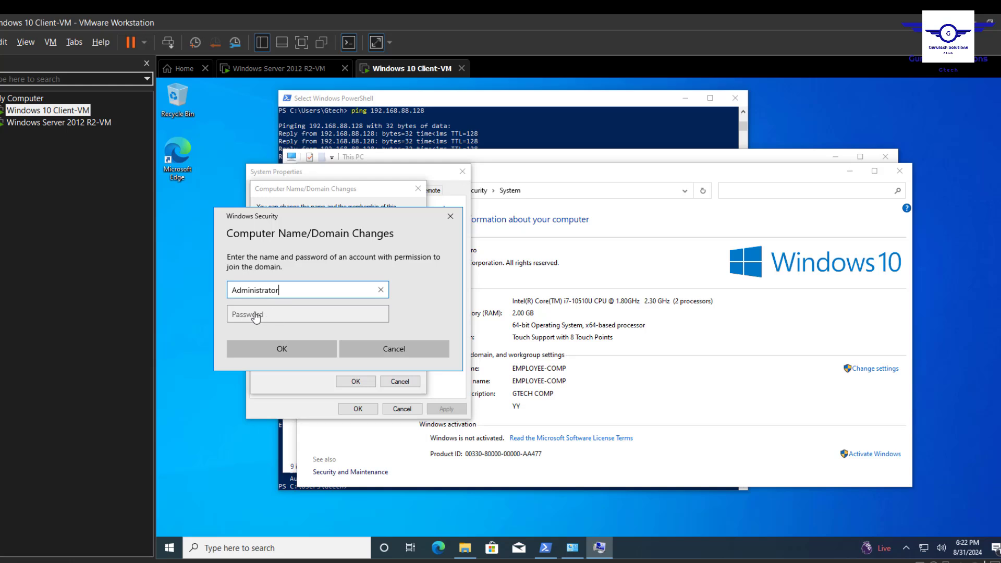
{"action": "left_click", "coordinate": [255, 313]}
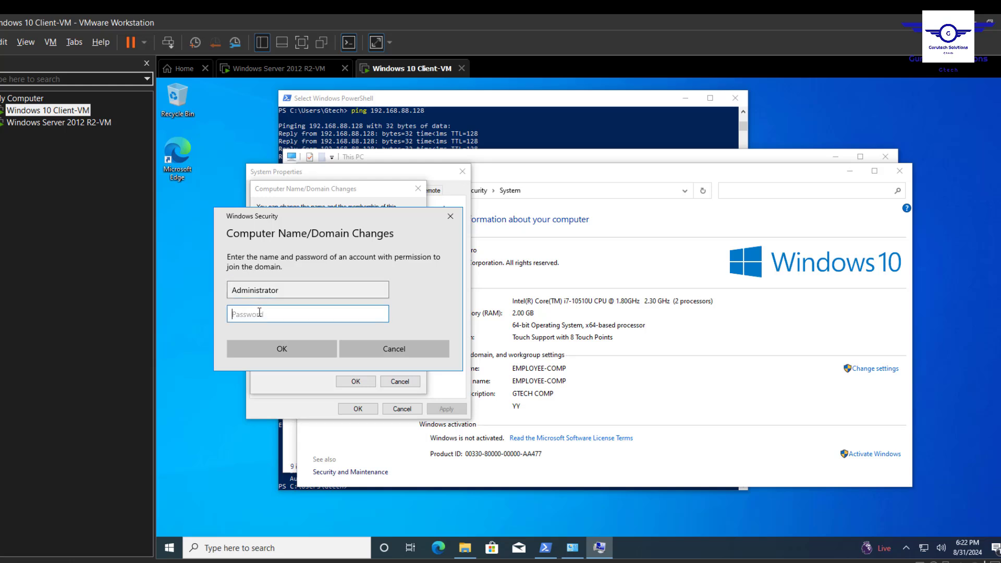
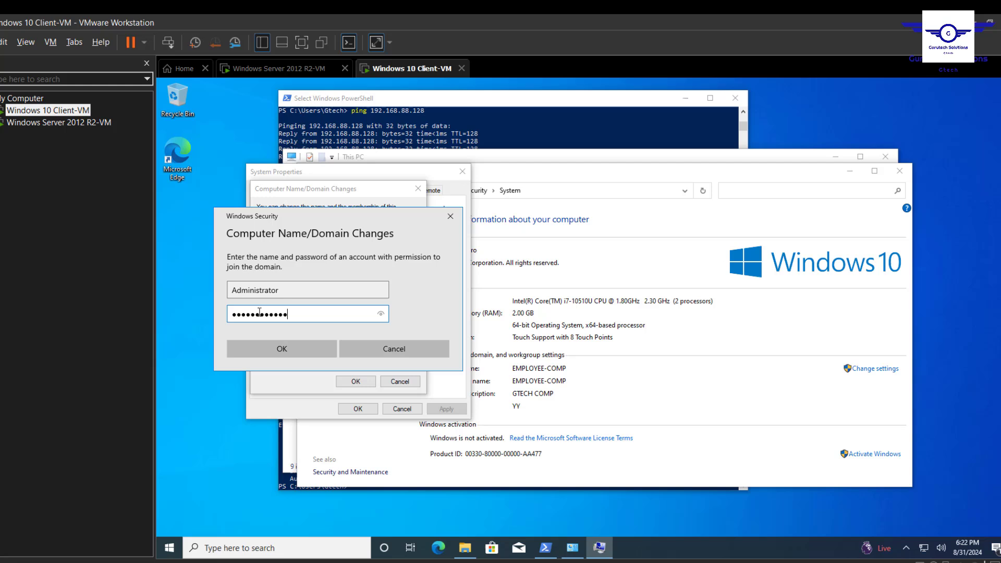
{"action": "left_click", "coordinate": [283, 346]}
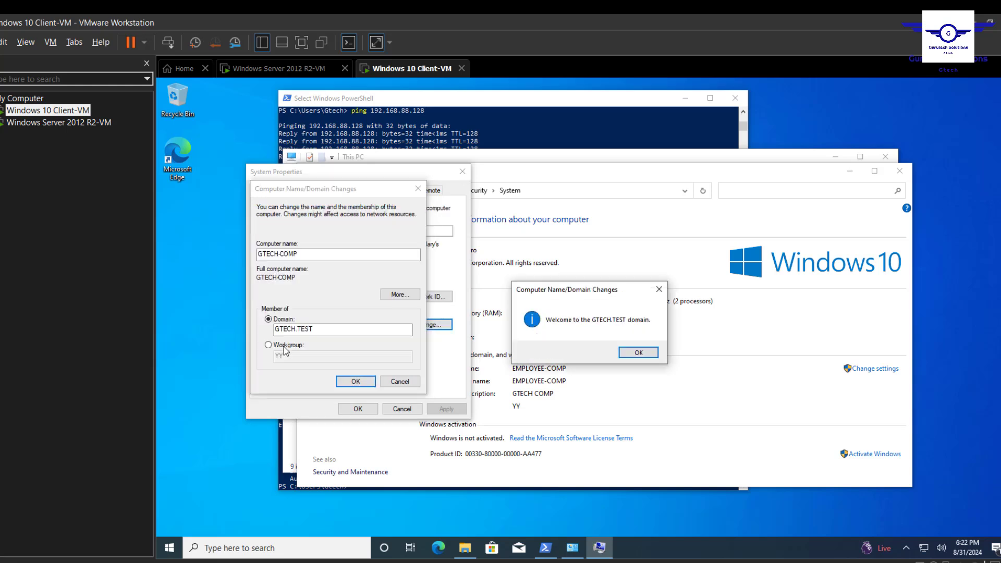
Dismiss the welcome, DNS-name error and restart notices, close System Properties, and restart the client.
{"action": "left_click", "coordinate": [638, 353]}
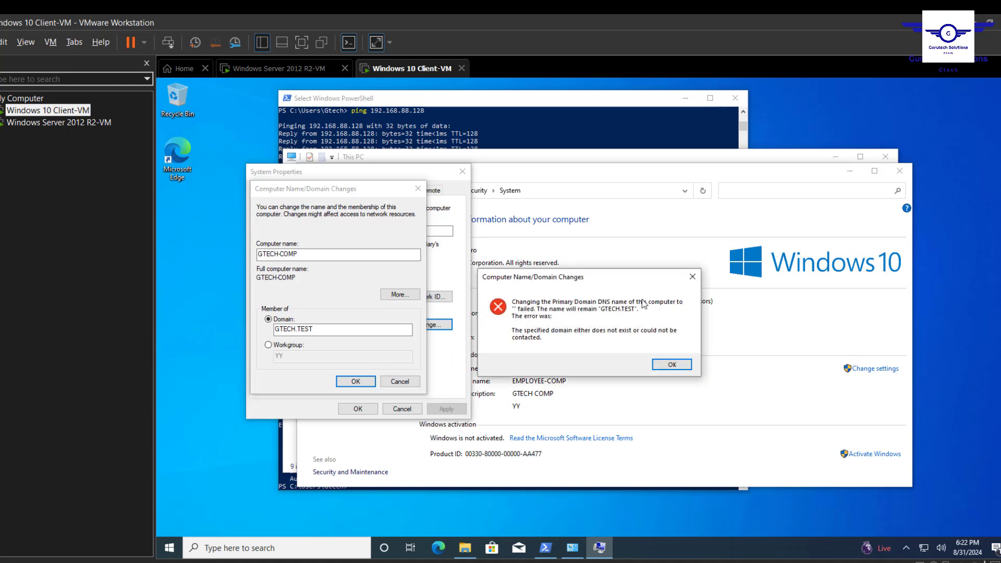
{"action": "left_click", "coordinate": [680, 365]}
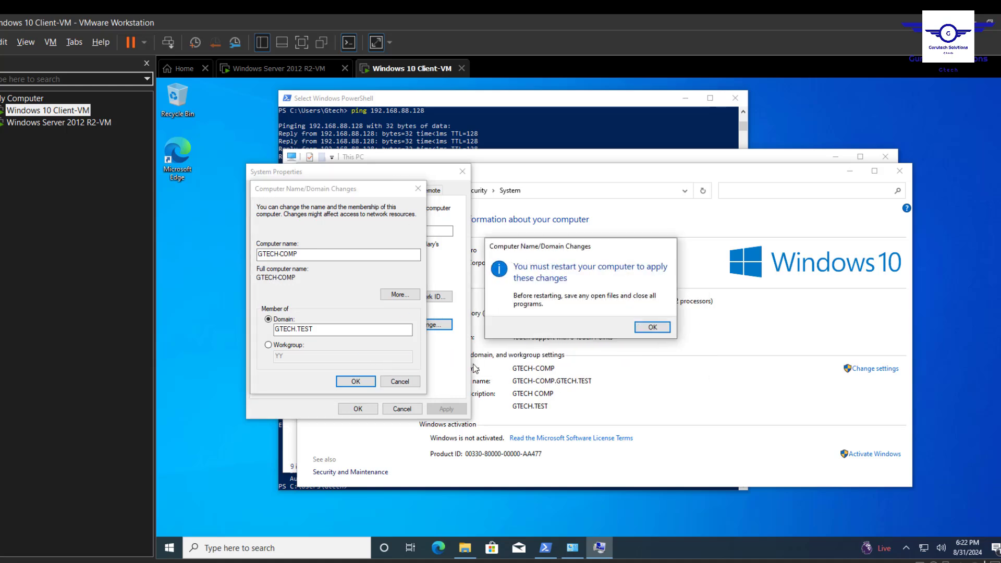
{"action": "left_click", "coordinate": [645, 328]}
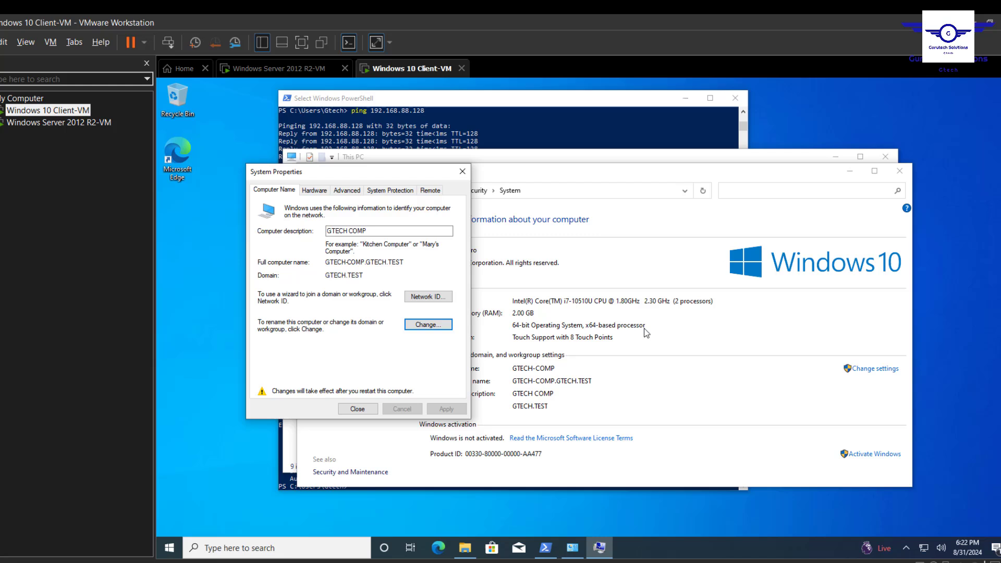
{"action": "left_click", "coordinate": [359, 410]}
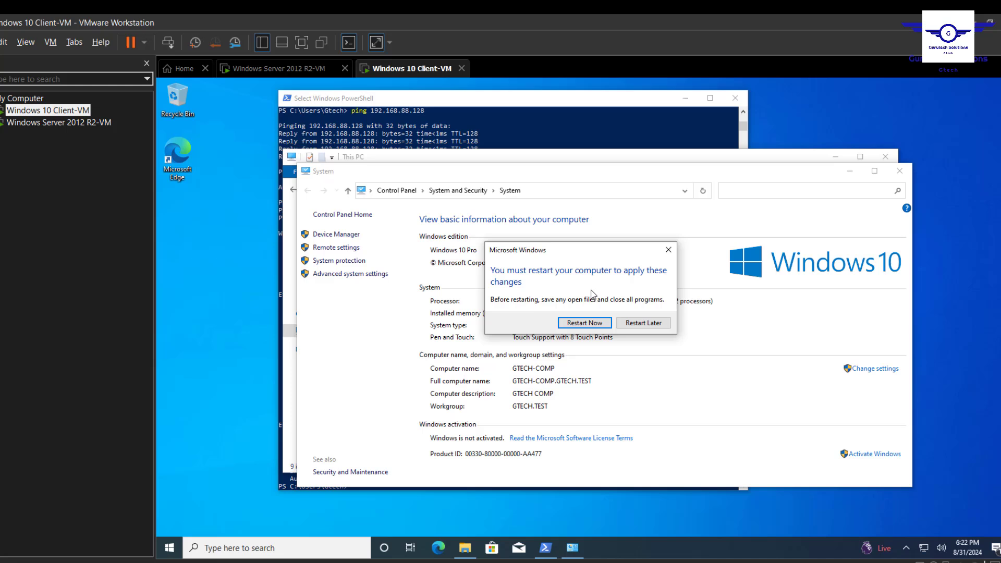
{"action": "left_click", "coordinate": [581, 323]}
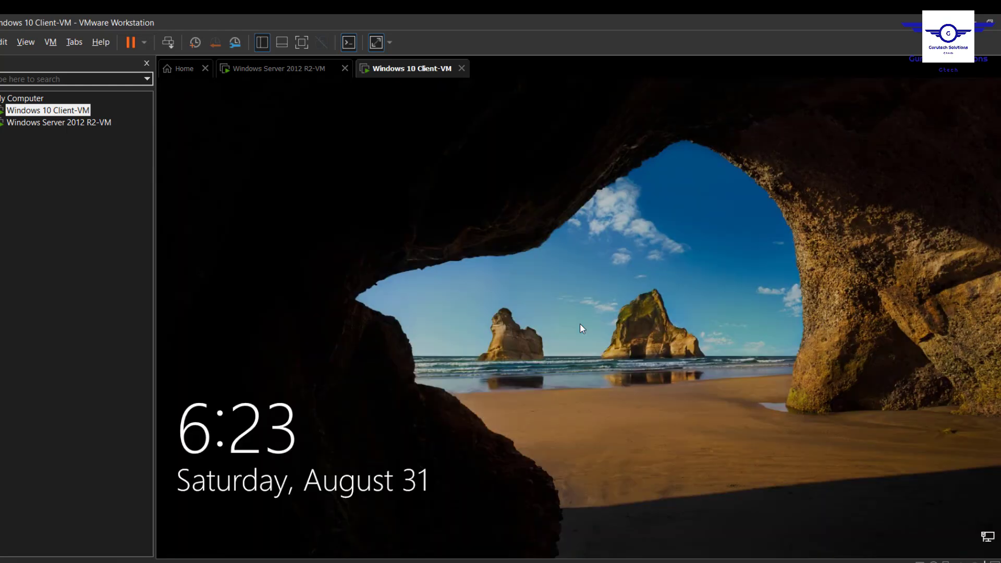
Sign in after the restart and open This PC's Properties to see domain GTECH.TEST.
{"action": "left_click", "coordinate": [580, 324]}
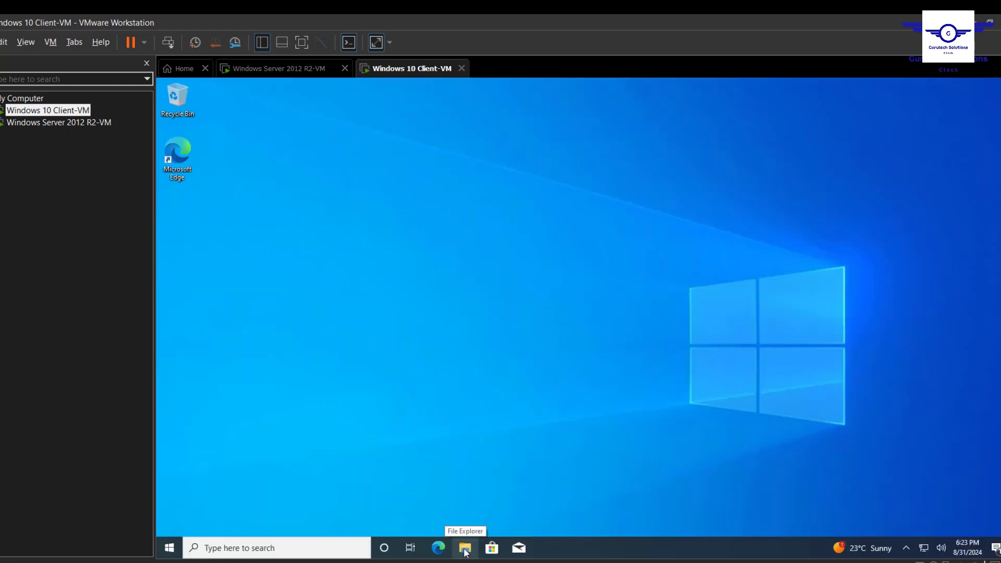
{"action": "left_click", "coordinate": [464, 549]}
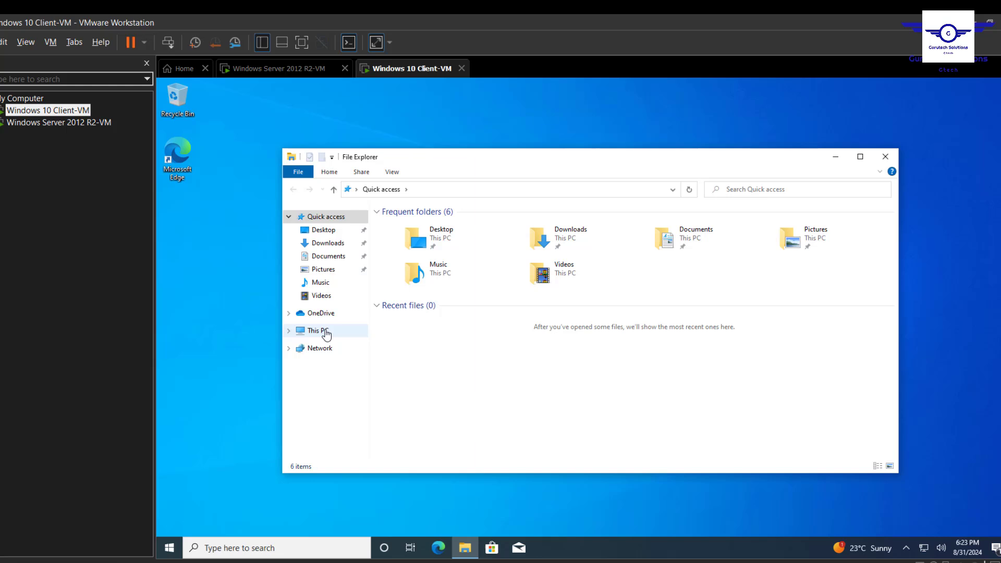
{"action": "left_click", "coordinate": [326, 333]}
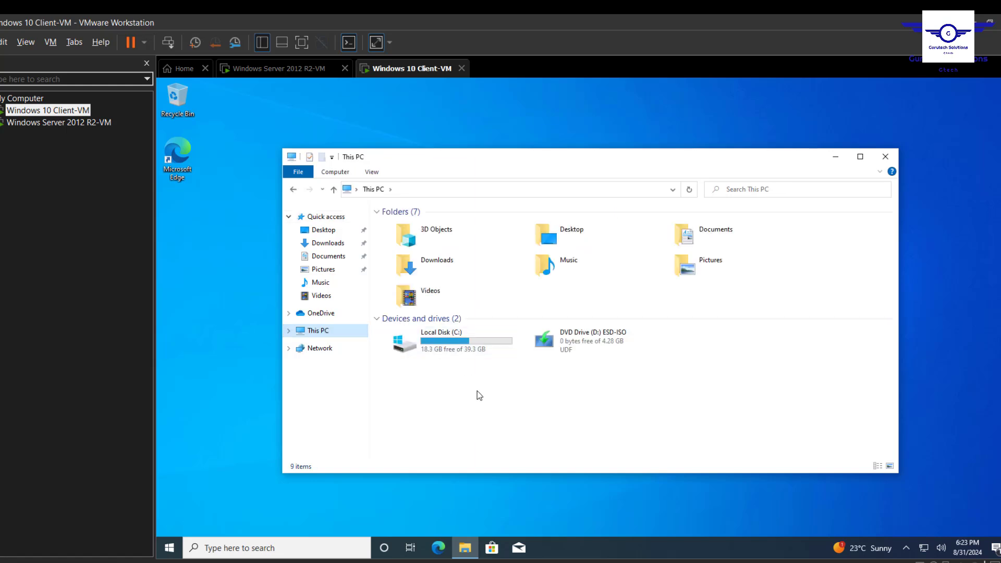
{"action": "right_click", "coordinate": [477, 394]}
{"action": "left_click", "coordinate": [411, 495]}
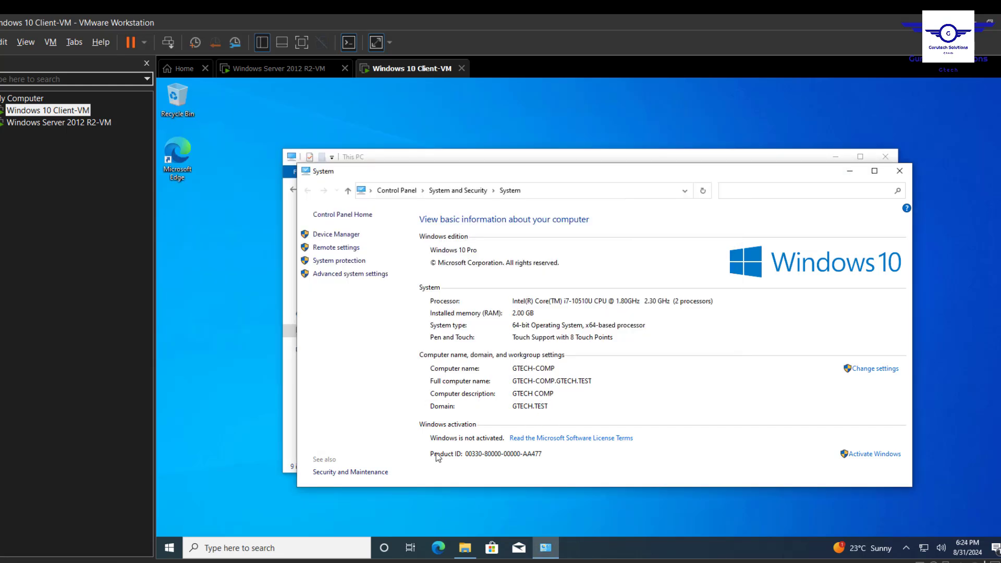
Launch Windows PowerShell from the taskbar search.
{"action": "left_click", "coordinate": [229, 546]}
{"action": "type", "text": "powershell"}
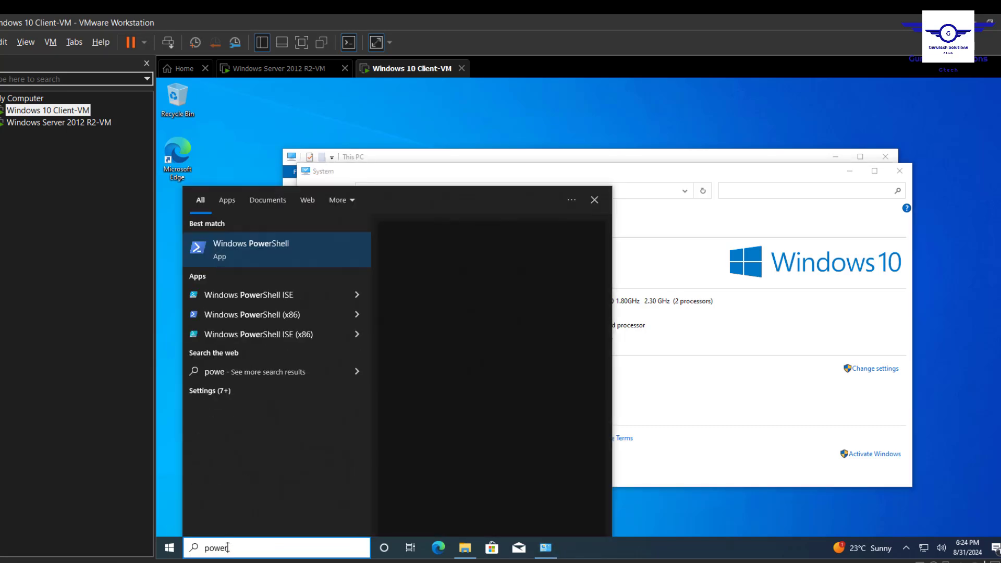
{"action": "key", "text": "Return"}
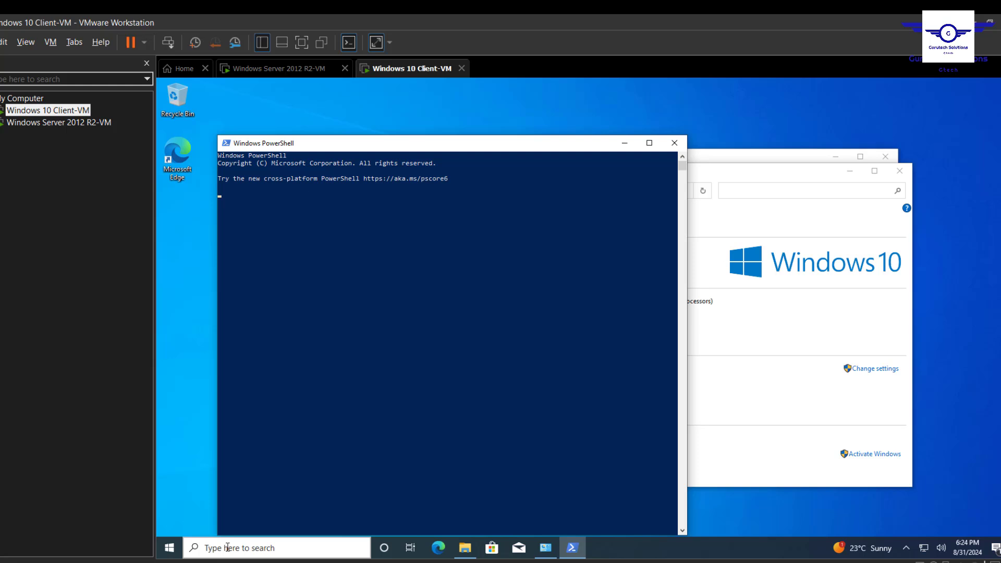
Run nslookup gtech.test and highlight its resolution to 192.168.88.128.
{"action": "key", "text": "Return"}
{"action": "key", "text": "Return"}
{"action": "key", "text": "Return"}
{"action": "type", "text": "ns"}
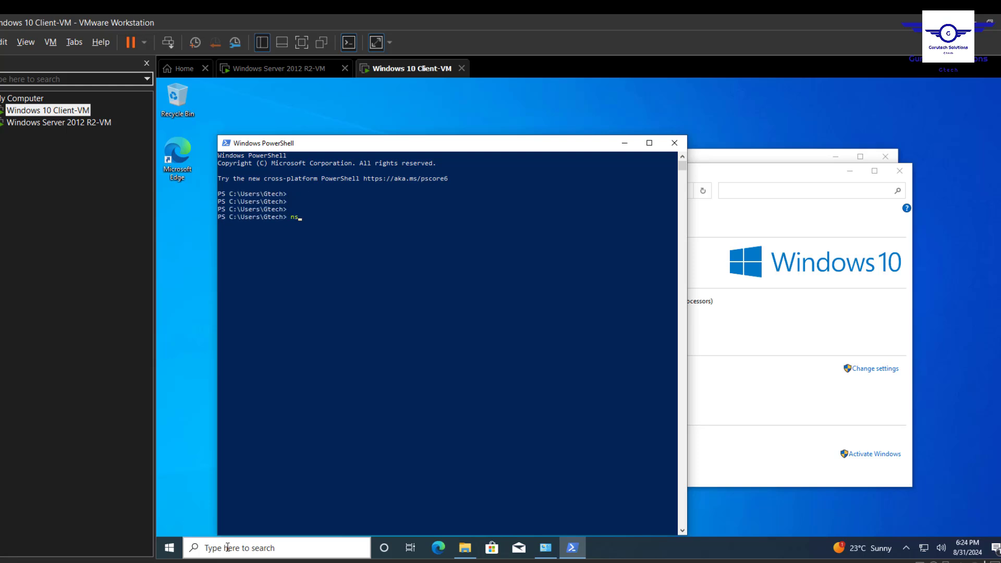
{"action": "type", "text": "lookup gtech.test"}
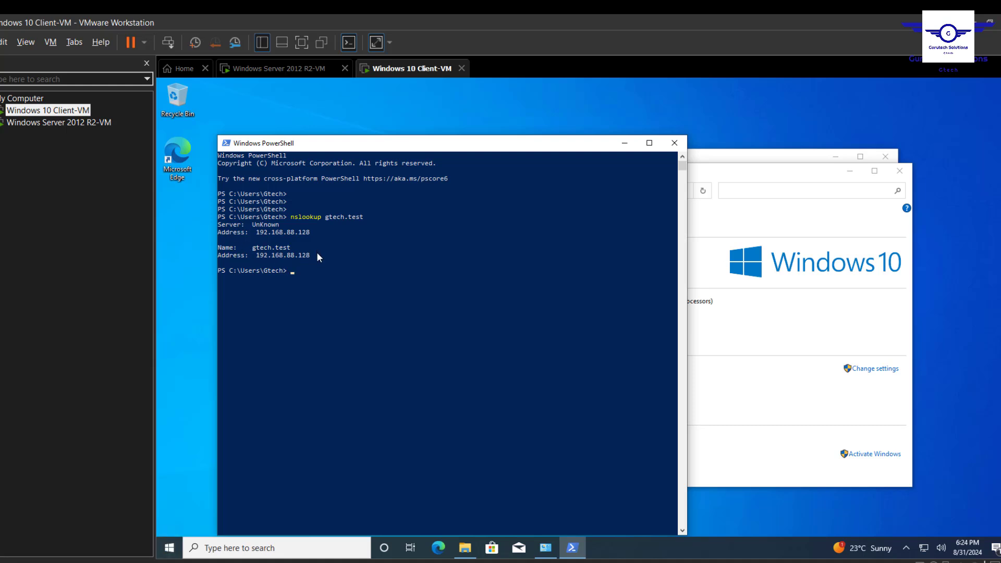
{"action": "left_click_drag", "start_coordinate": [316, 253], "coordinate": [205, 250]}
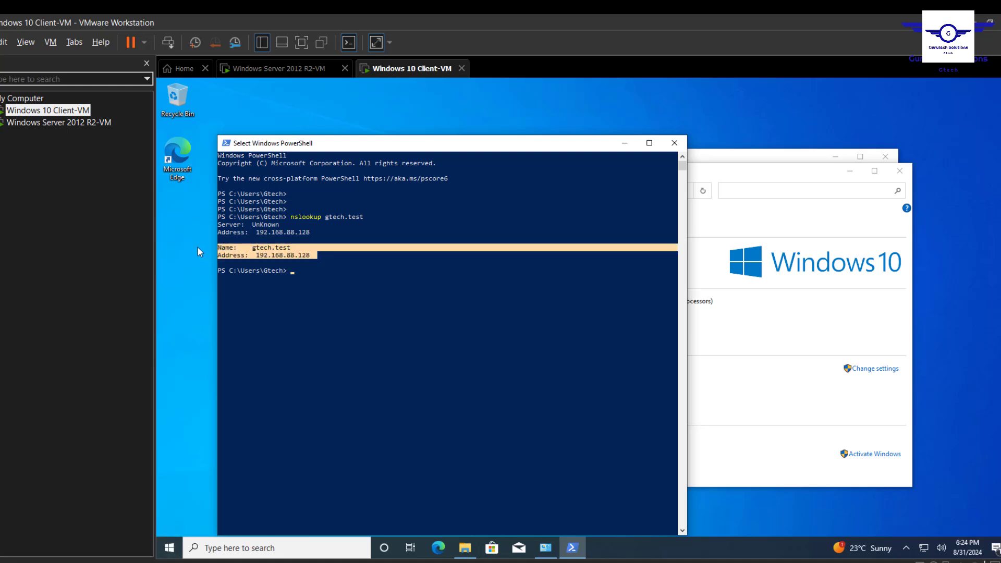
{"action": "left_click", "coordinate": [311, 270]}
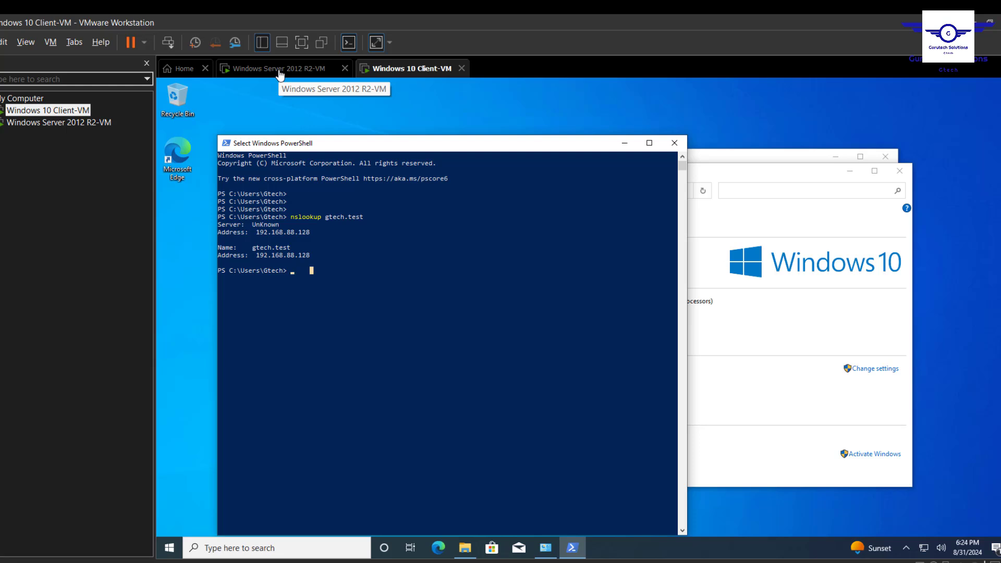
Highlight the gtech.test name and address result after glancing at the Server VM.
{"action": "left_click", "coordinate": [280, 73]}
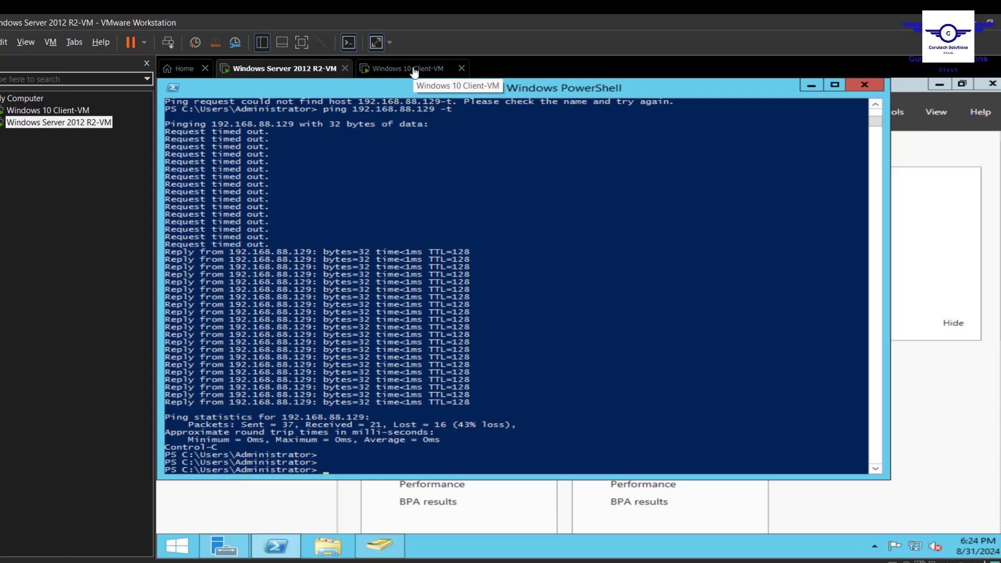
{"action": "left_click", "coordinate": [408, 69]}
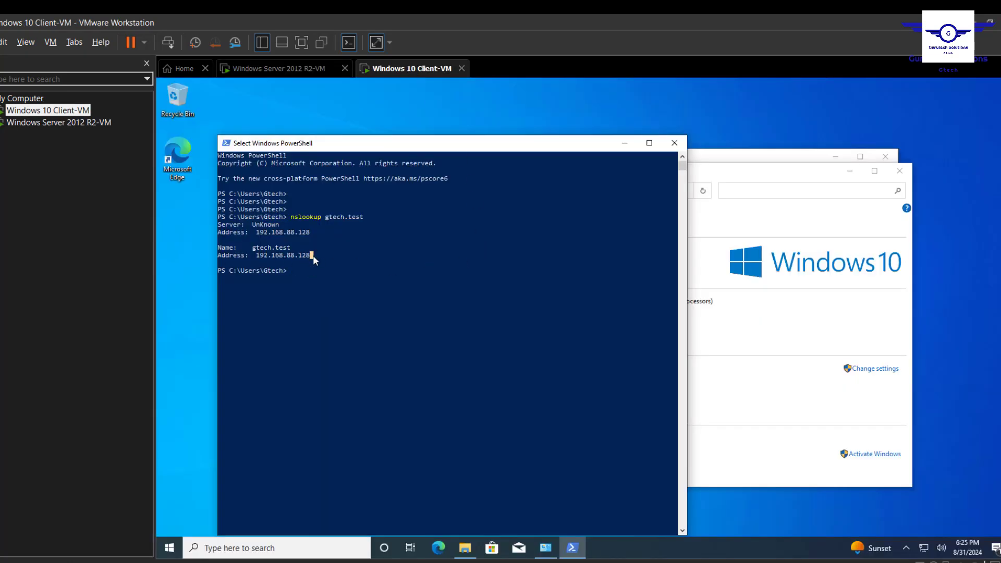
{"action": "left_click_drag", "start_coordinate": [313, 255], "coordinate": [259, 252]}
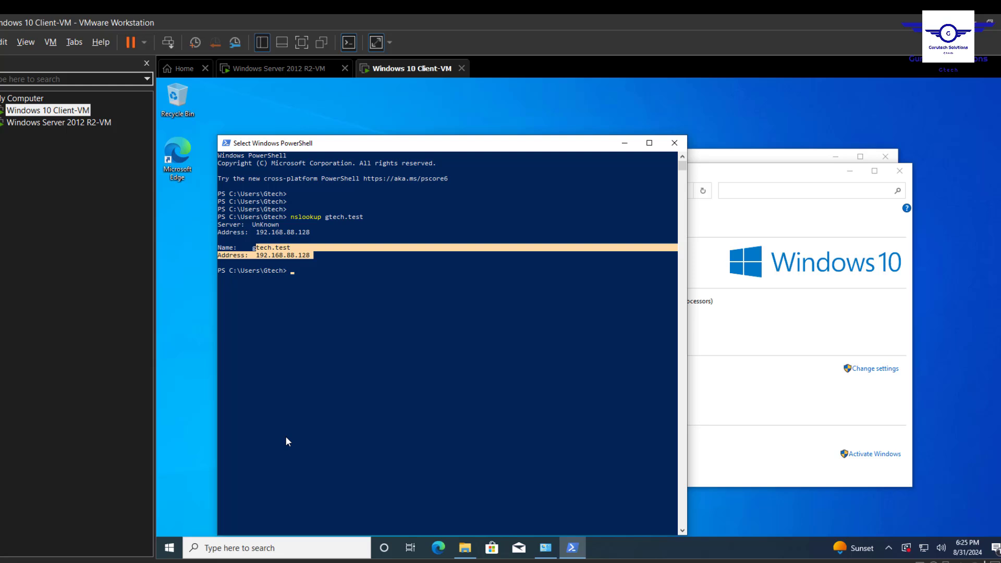
Bring the System window showing GTECH-COMP.GTECH.TEST back to the front.
{"action": "left_click", "coordinate": [169, 548]}
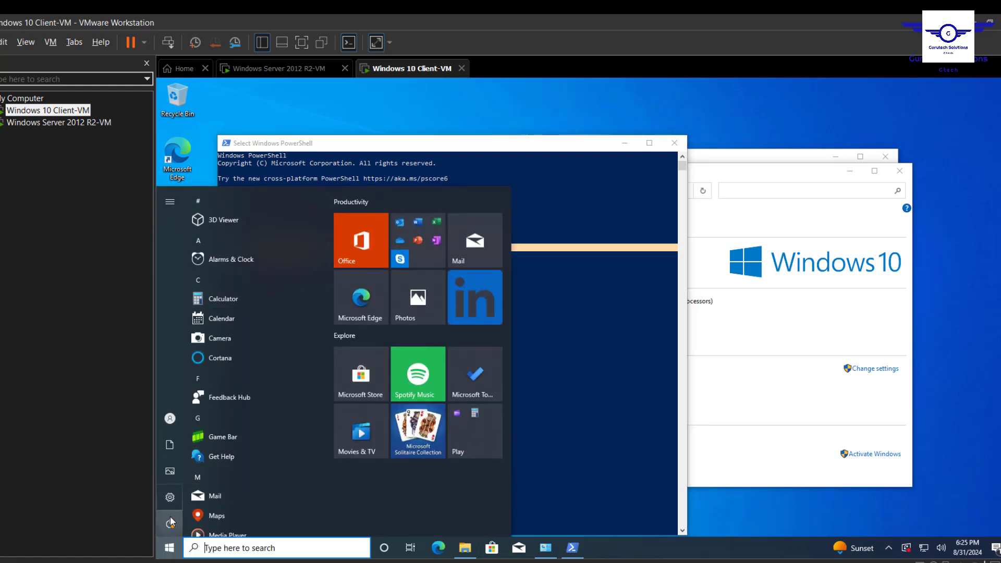
{"action": "mouse_move", "coordinate": [171, 524]}
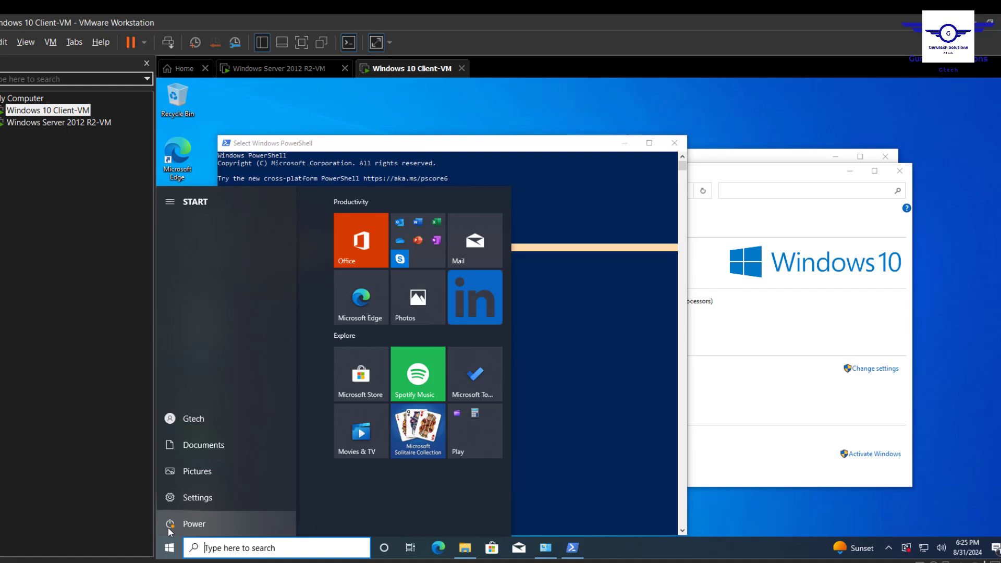
{"action": "left_click", "coordinate": [771, 236]}
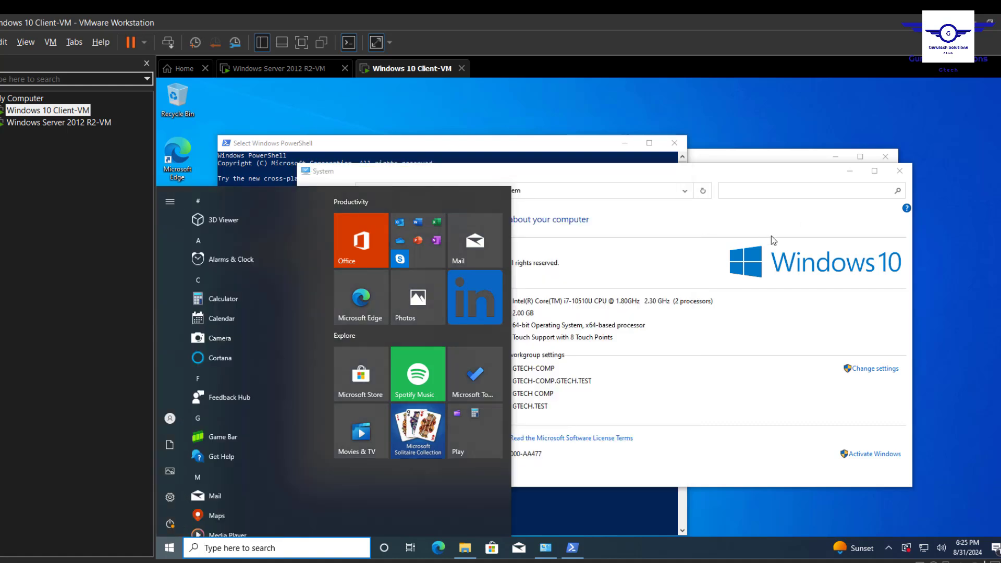